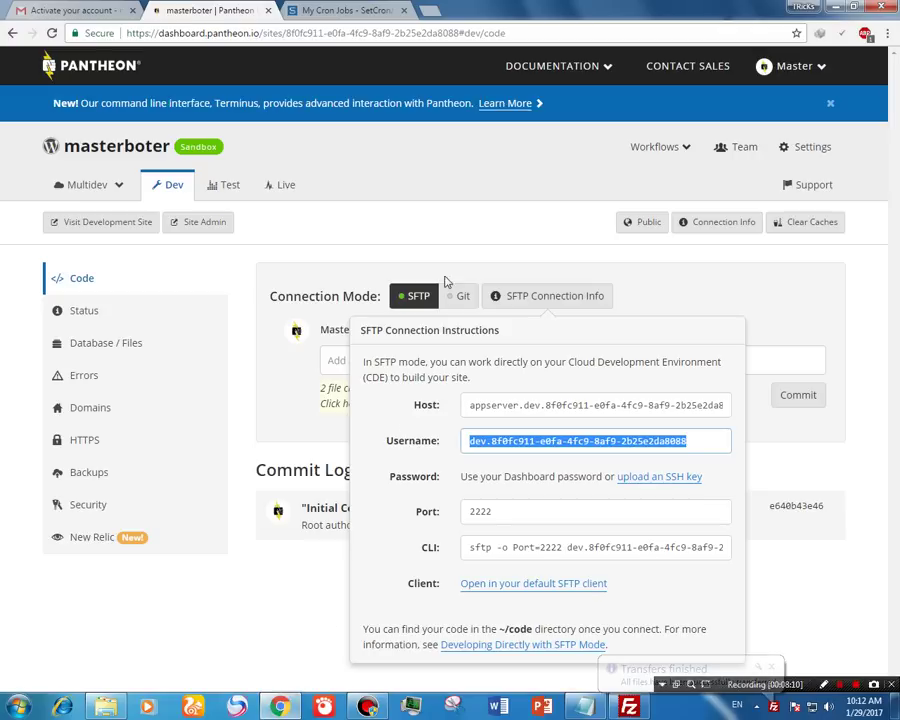
# Step: Dismiss the SFTP connection info and open the Dev site's WordPress admin in a new tab
pyautogui.click(538, 224)
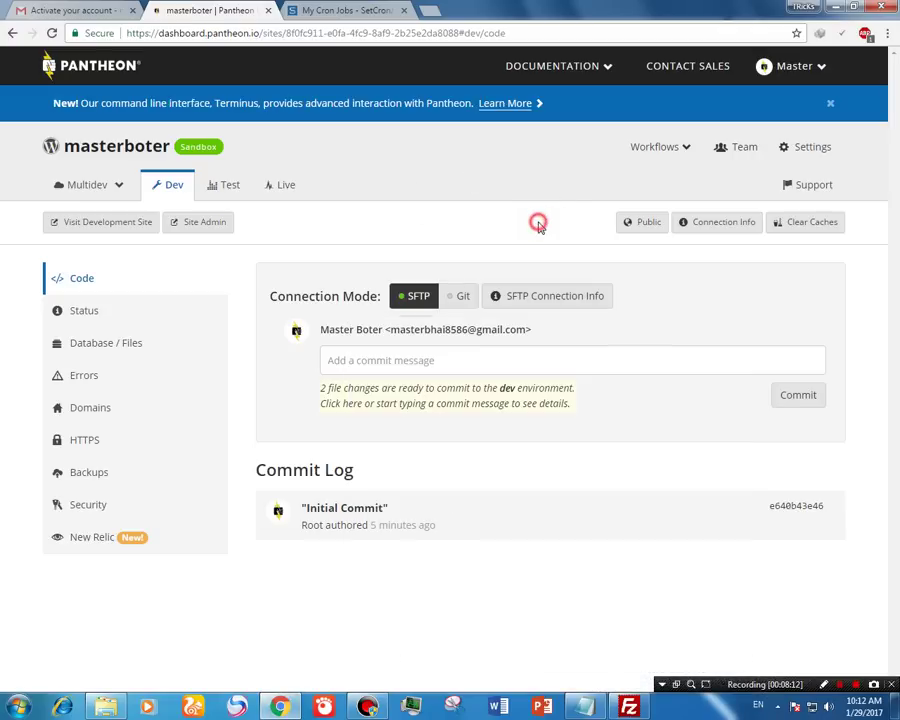
pyautogui.click(200, 232)
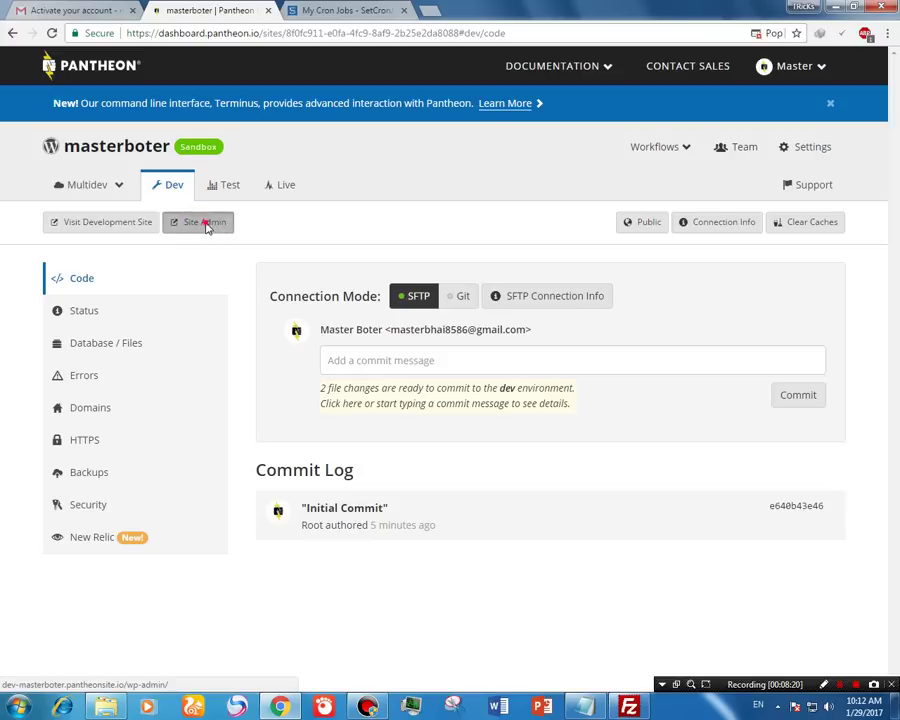
pyautogui.click(207, 225)
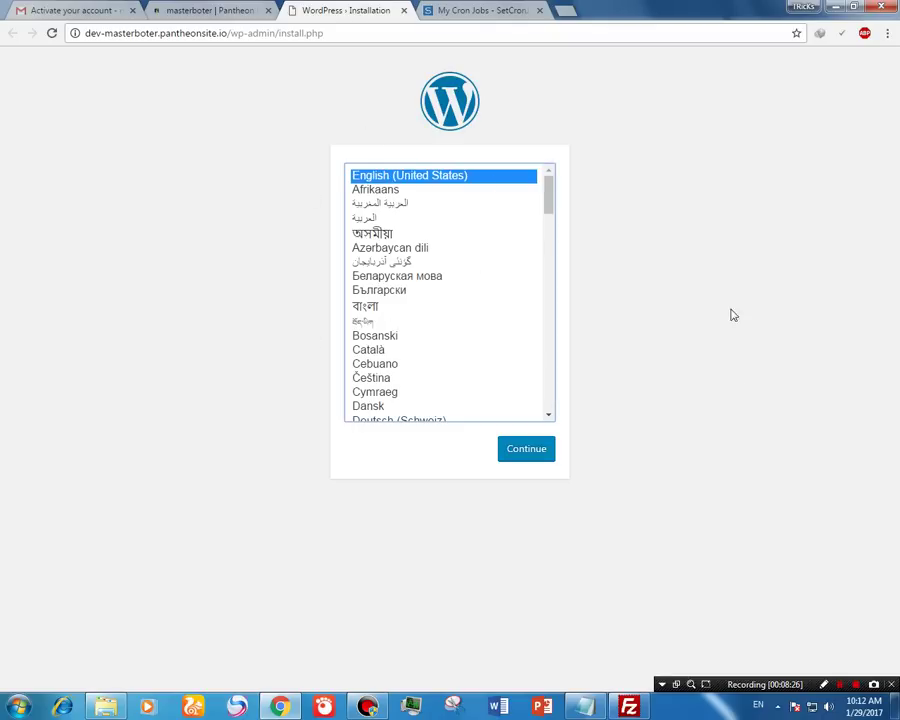
# Step: Trim the address to dev-masterboter.pantheonsite.io/ and briefly check the uploaded files in FileZilla
pyautogui.click(333, 34)
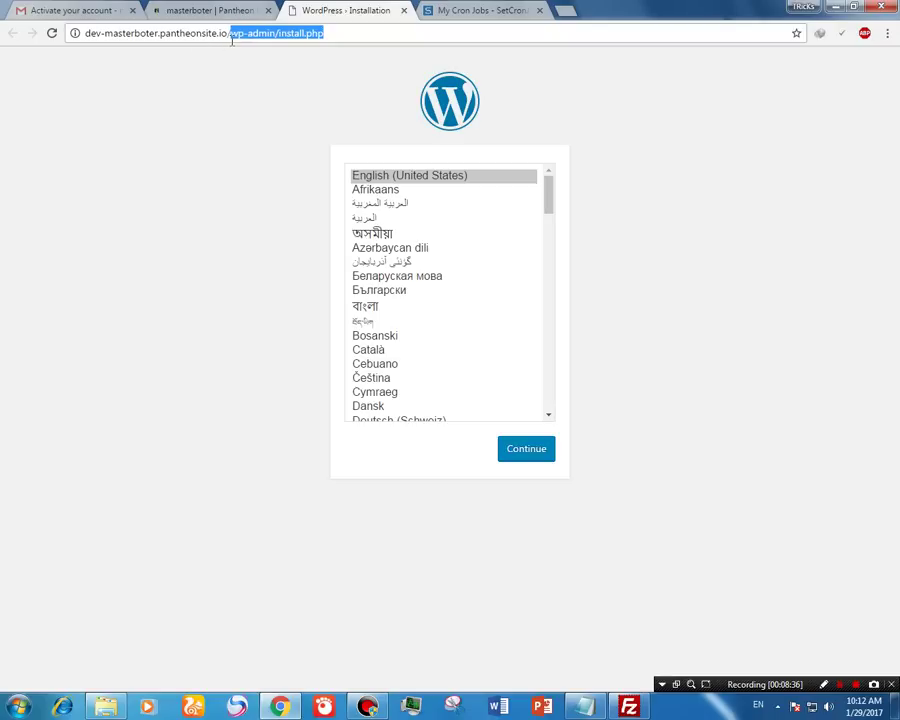
pyautogui.press('BackSpace')
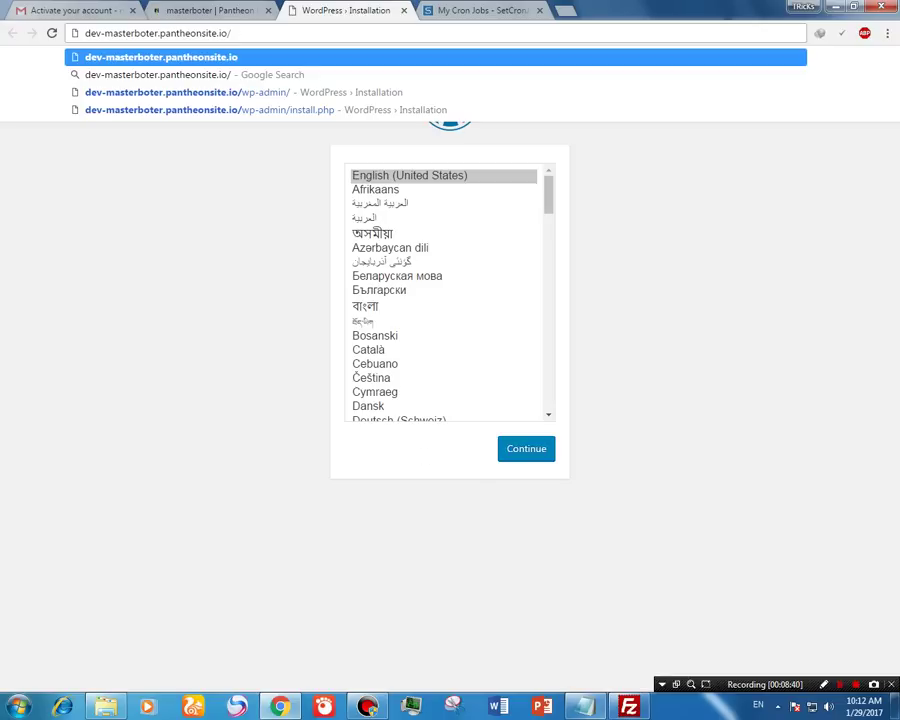
pyautogui.click(635, 708)
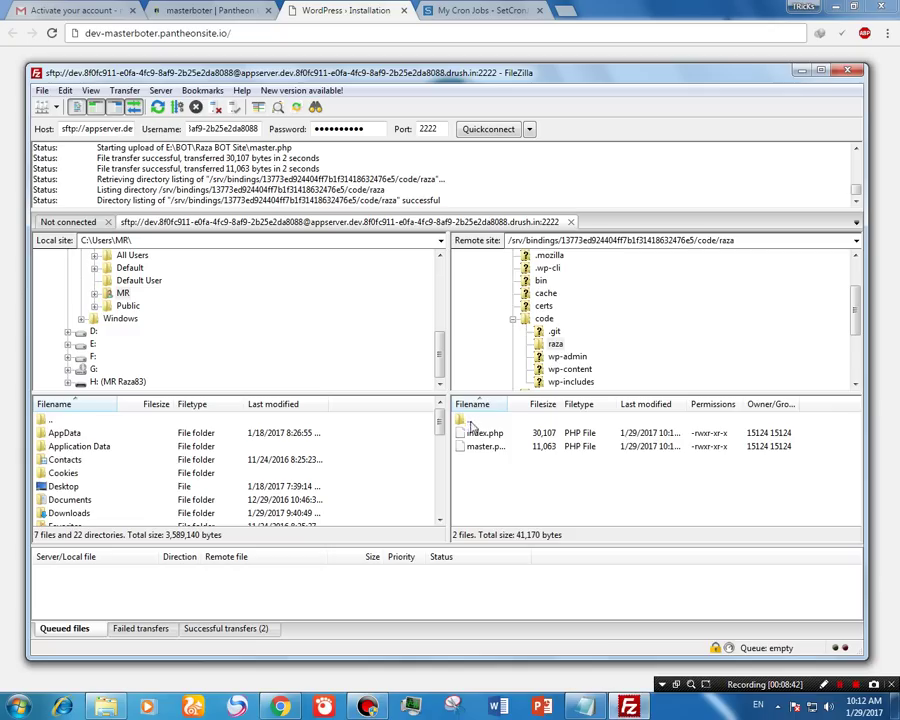
pyautogui.click(801, 72)
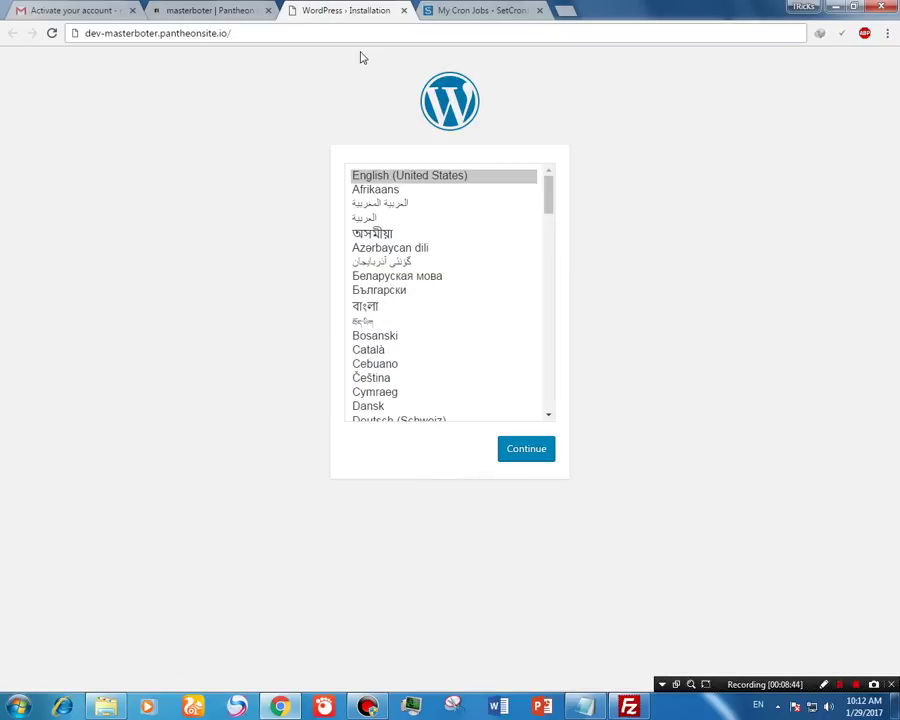
# Step: Load dev-masterboter.pantheonsite.io/raza/ and scroll through the MASTER-BOT page
pyautogui.write('raza')
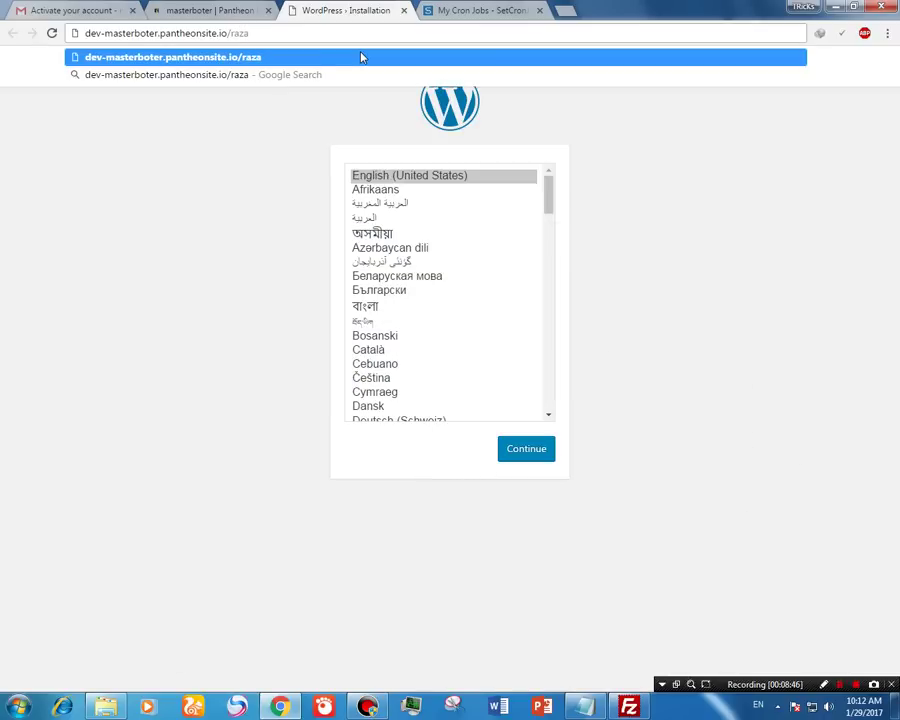
pyautogui.press('Return')
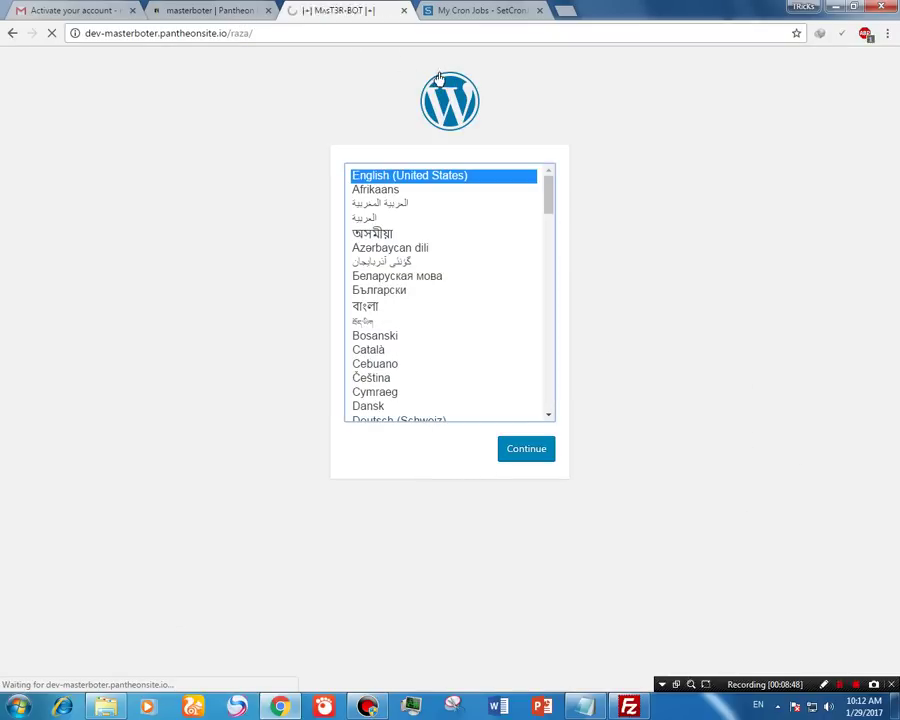
pyautogui.scroll(-4, 582, 195)
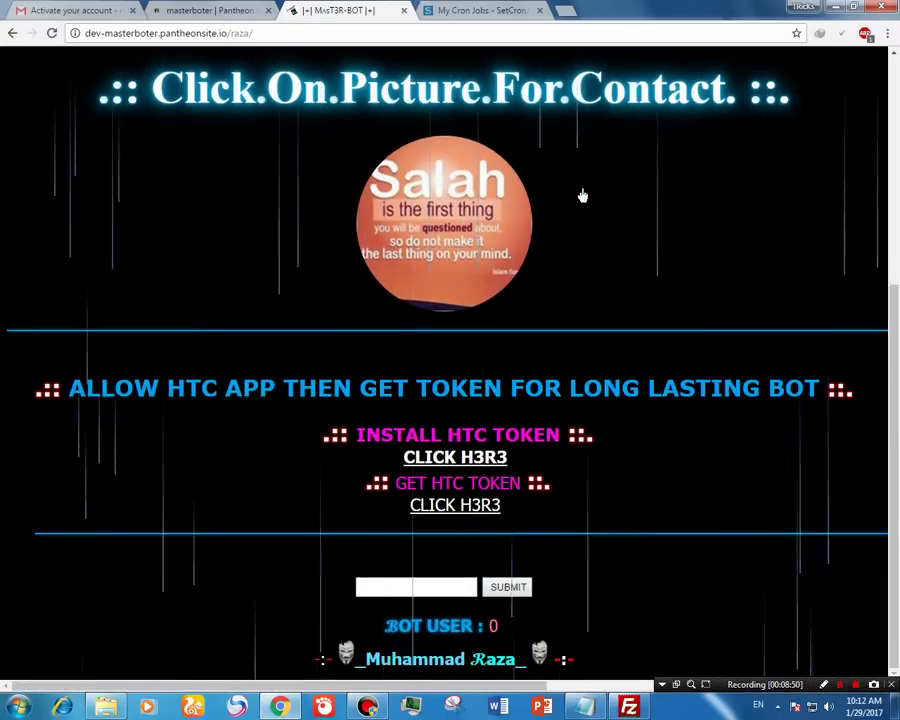
pyautogui.scroll(4, 582, 195)
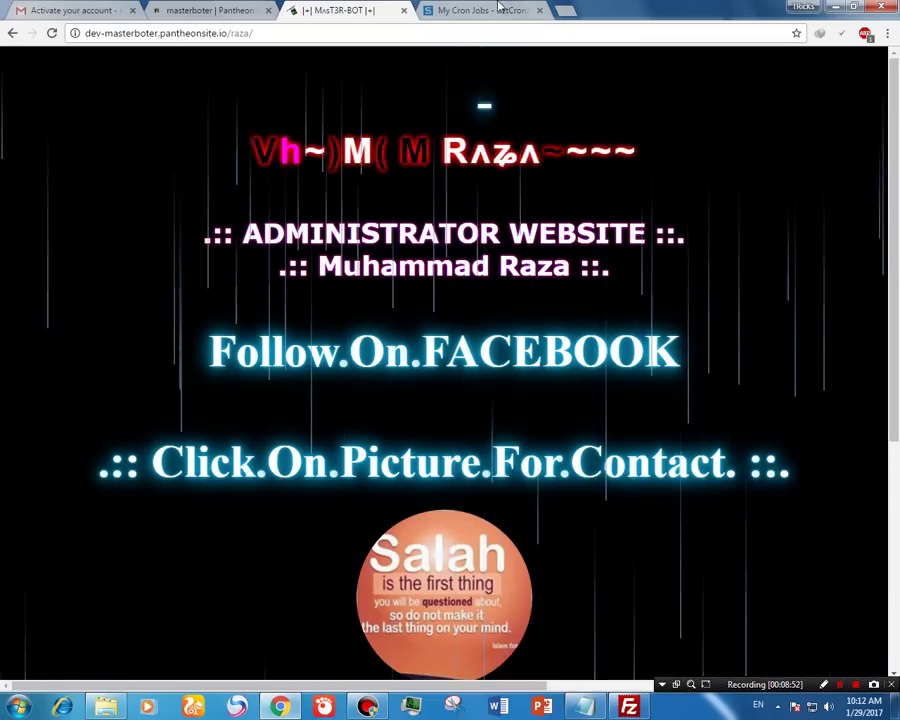
# Step: Select the full raza page address and glance at FileZilla before returning to Chrome
pyautogui.click(284, 32)
pyautogui.click(319, 36)
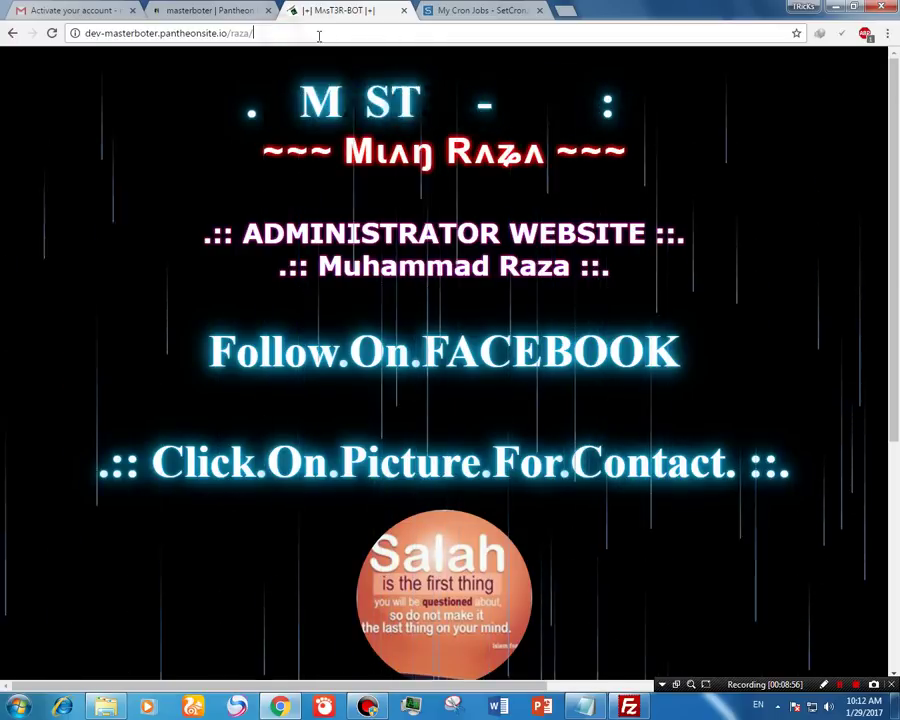
pyautogui.moveTo(255, 33); pyautogui.dragTo(75, 35)
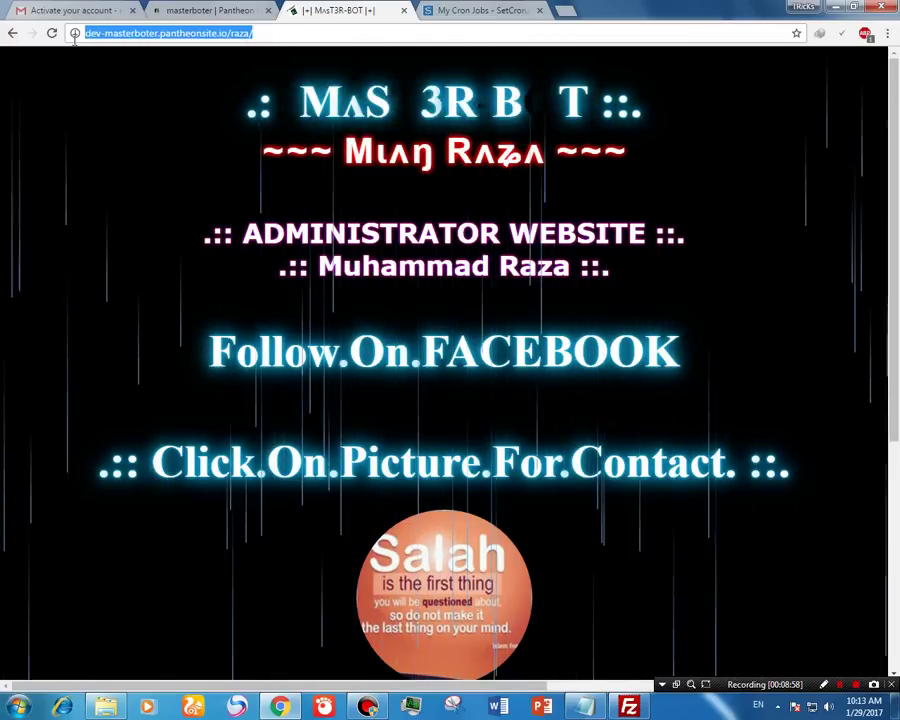
pyautogui.hotkey('alt', 'Tab')
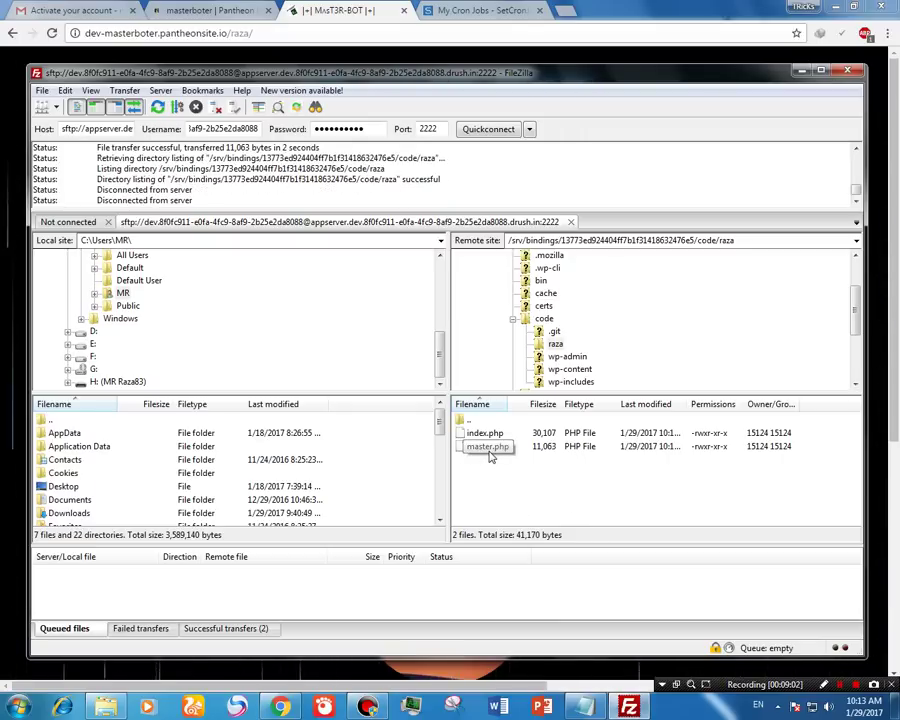
pyautogui.hotkey('alt', 'Tab')
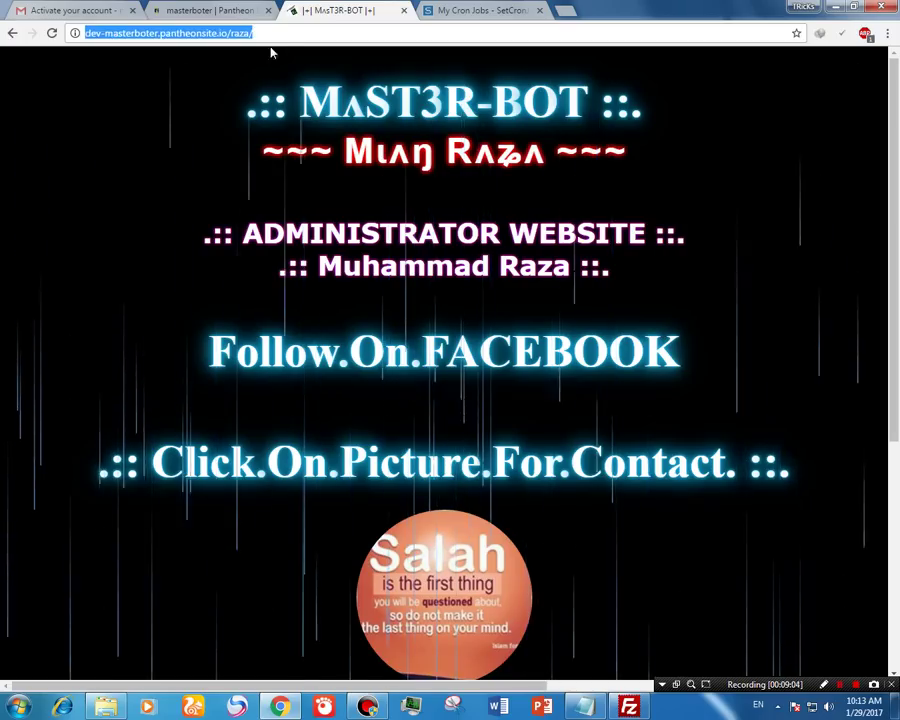
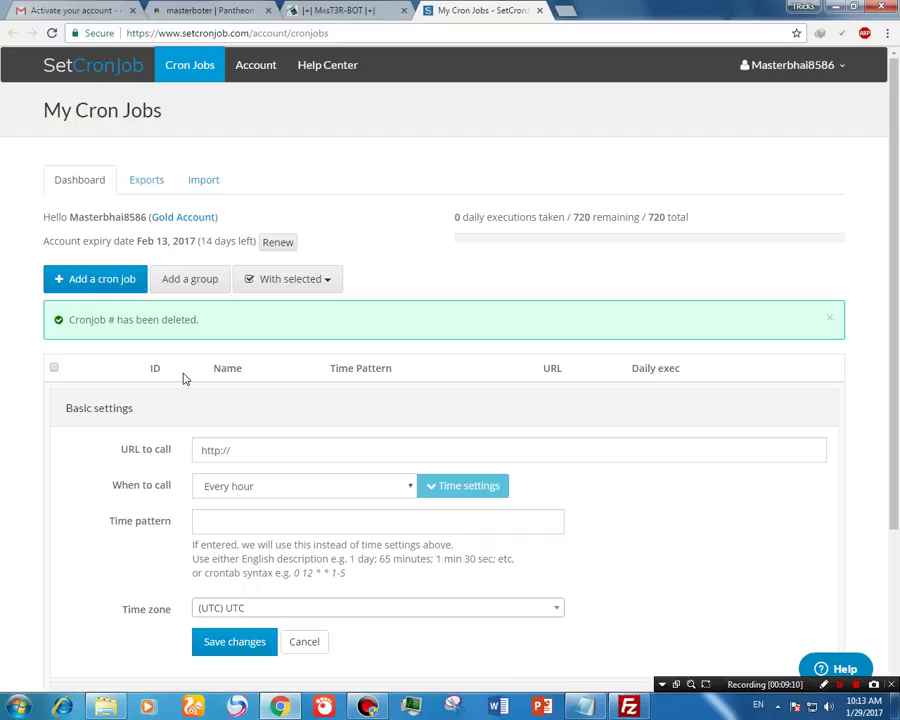
# Step: Replace the URL to call with the raza/master.php address on the Pantheon dev site
pyautogui.click(258, 450)
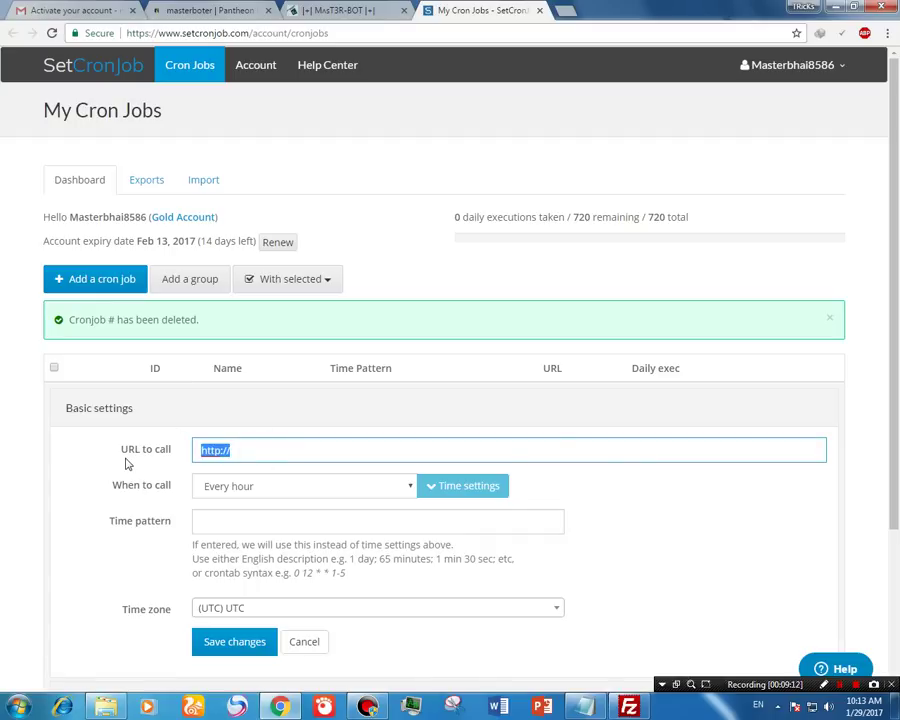
pyautogui.write('http://dev-masterboter.pantheonsite.io/raza/')
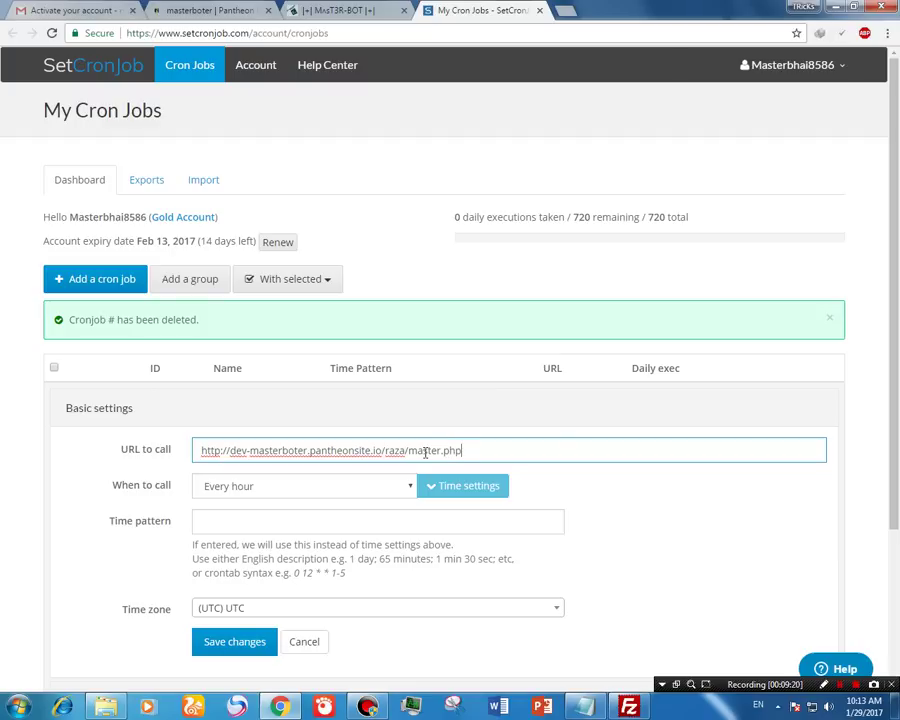
pyautogui.click(343, 488)
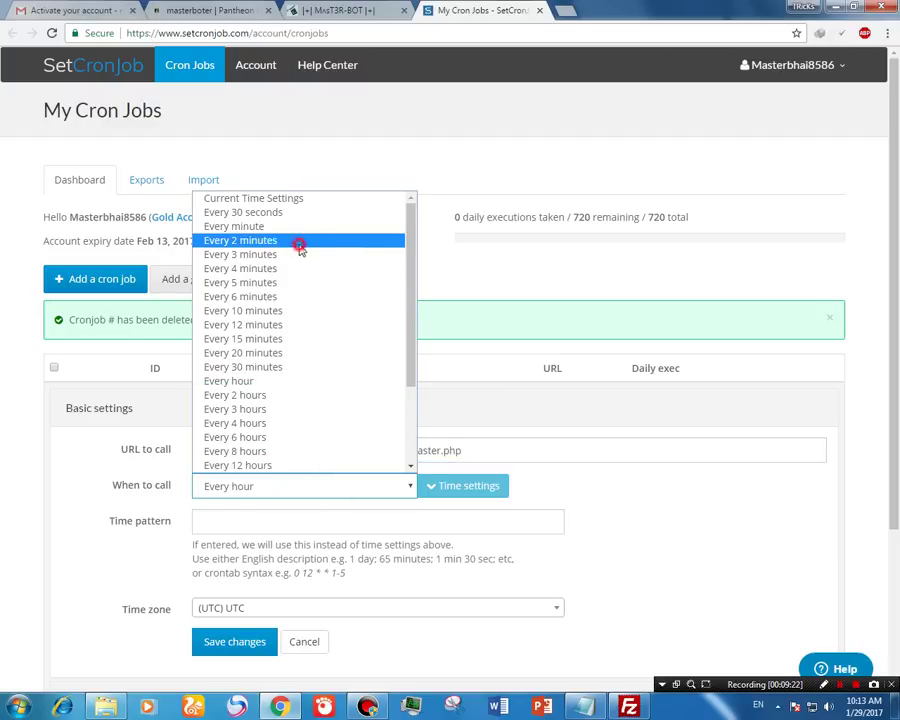
# Step: Schedule the job for every 2 minutes with a '2 min' time pattern
pyautogui.click(297, 243)
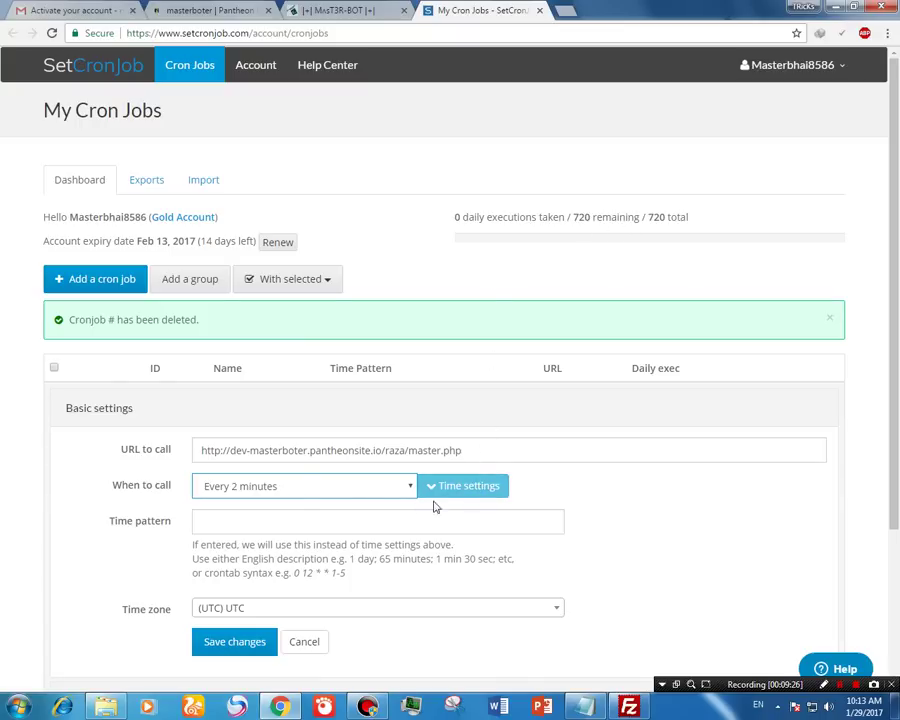
pyautogui.click(310, 523)
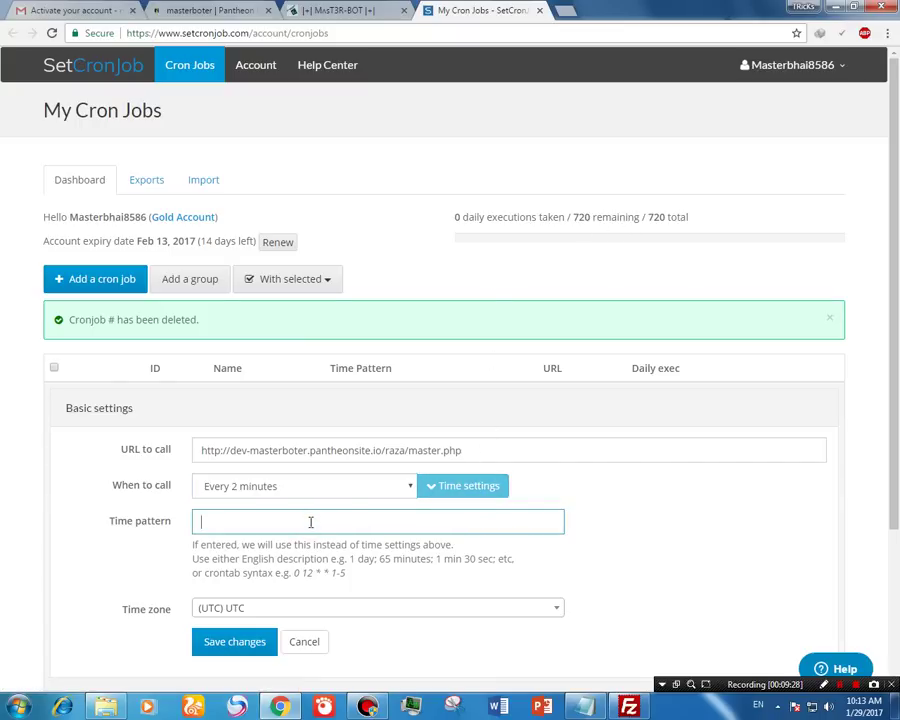
pyautogui.write('2 min')
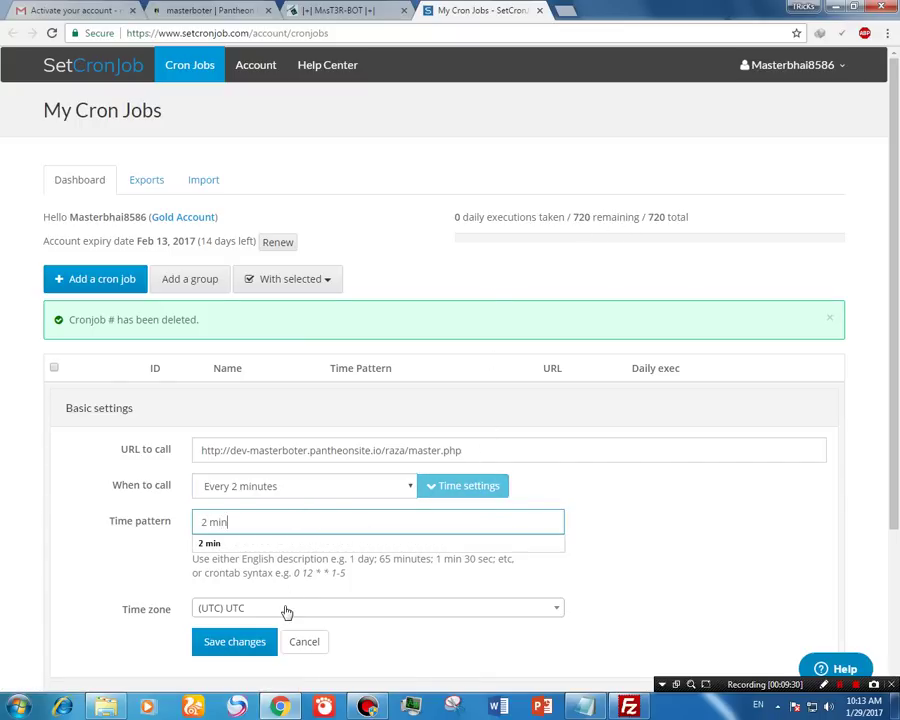
# Step: Set the time zone to (UTC+05:00) Asia - Karachi and save the cron job
pyautogui.click(287, 610)
pyautogui.write('kara')
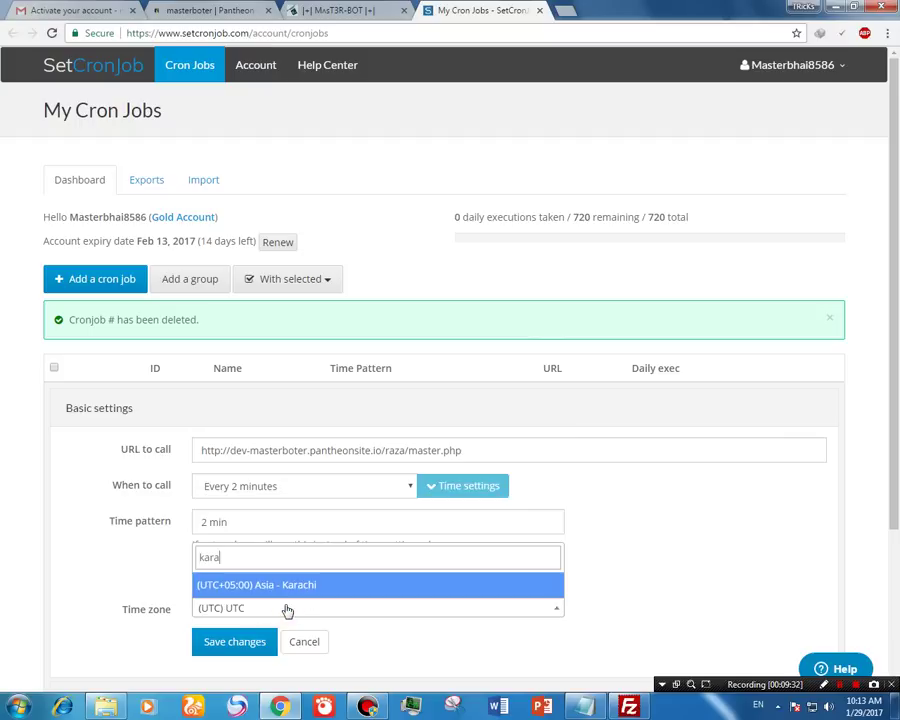
pyautogui.press('Return')
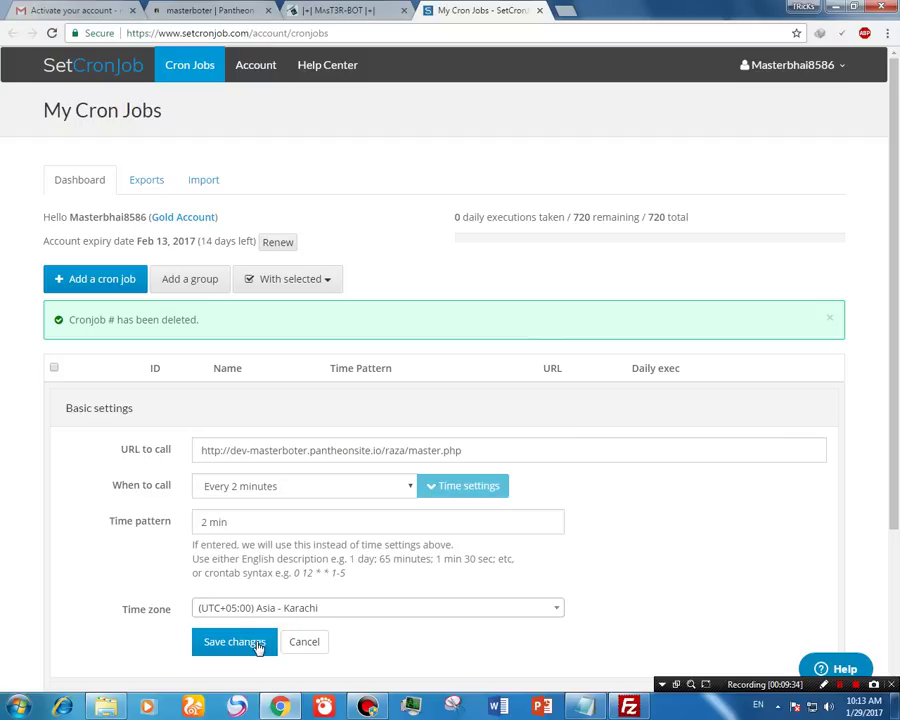
pyautogui.click(256, 644)
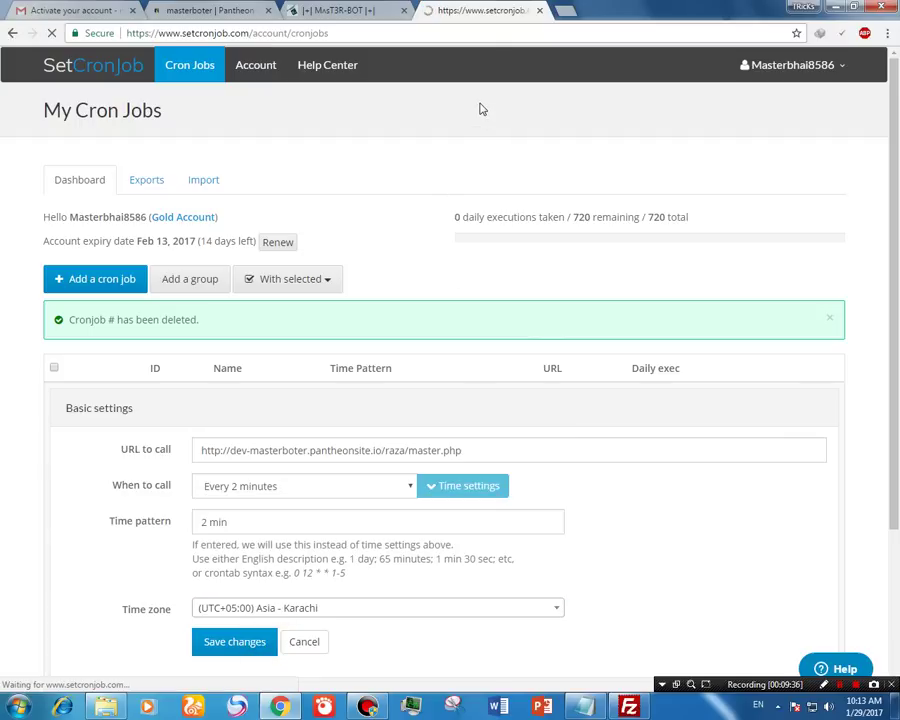
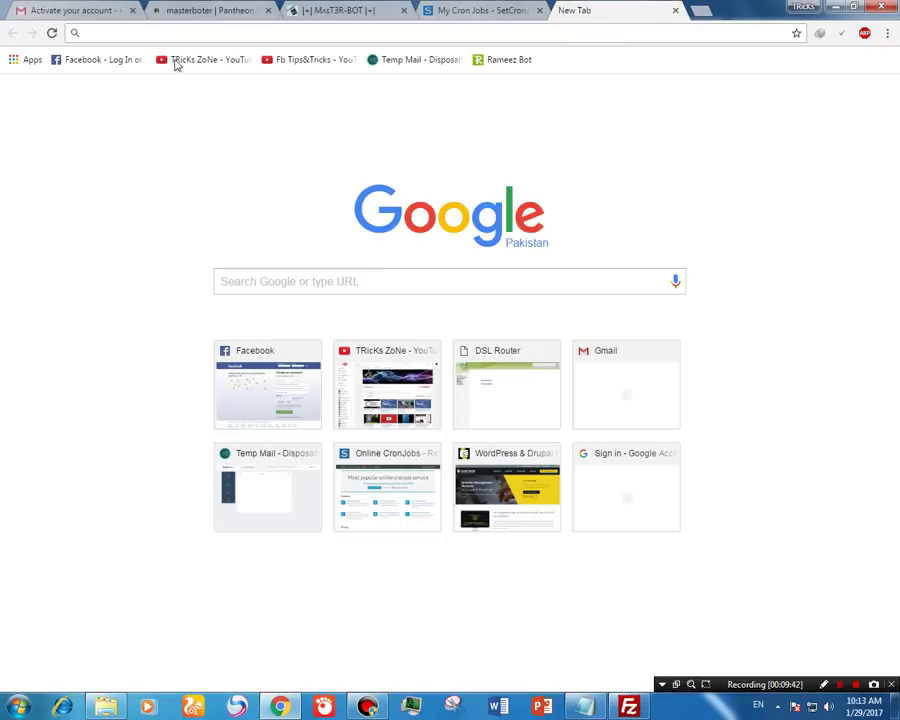
# Step: Check the profile's Activity Log for the bot's recent photo likes, then return to My Cron Jobs
pyautogui.click(112, 60)
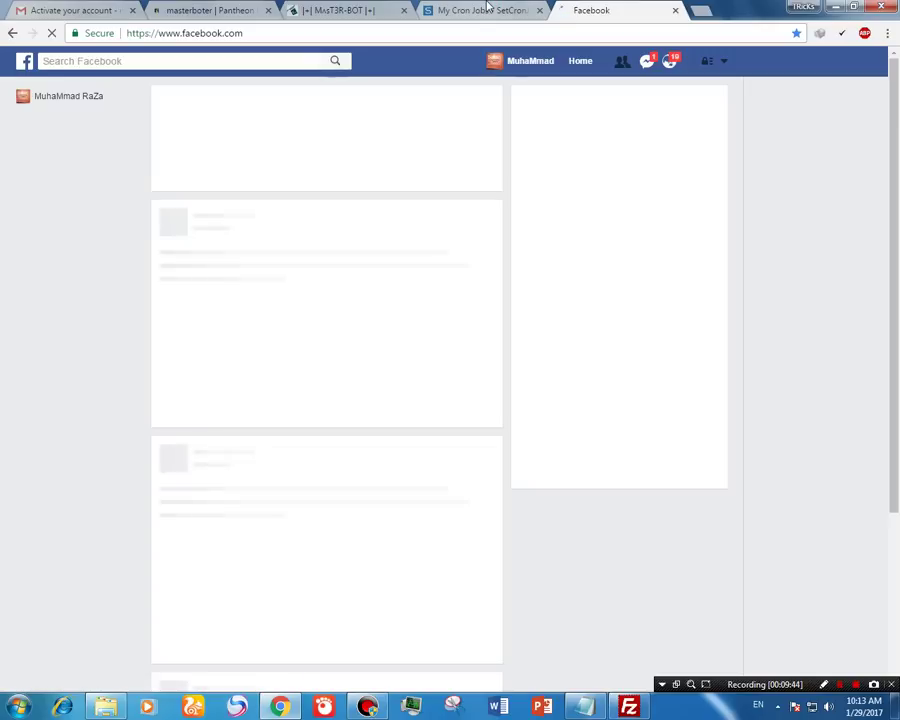
pyautogui.click(530, 61)
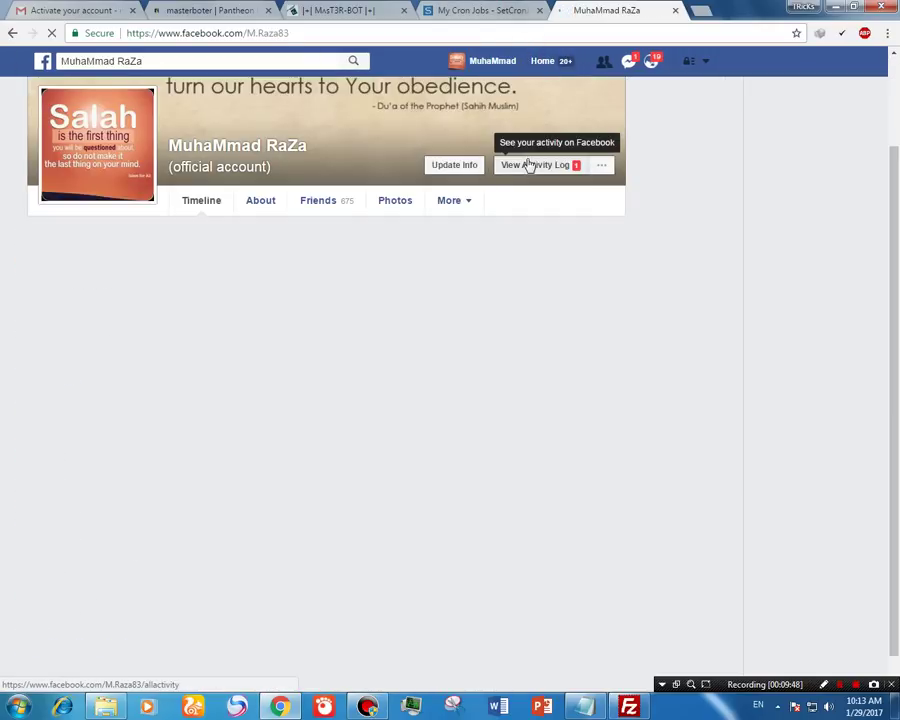
pyautogui.click(529, 166)
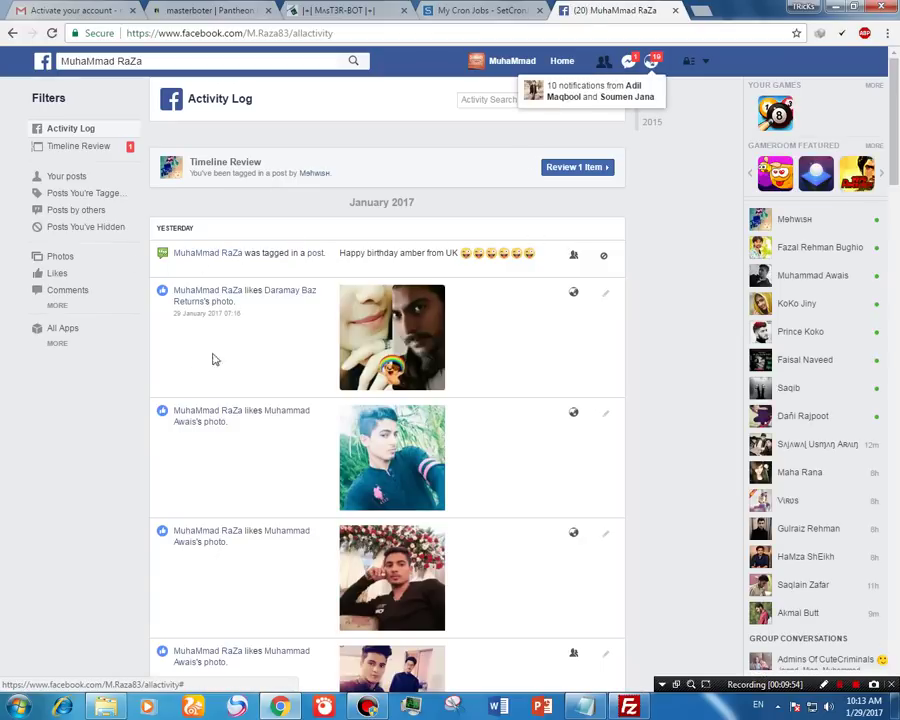
pyautogui.click(481, 9)
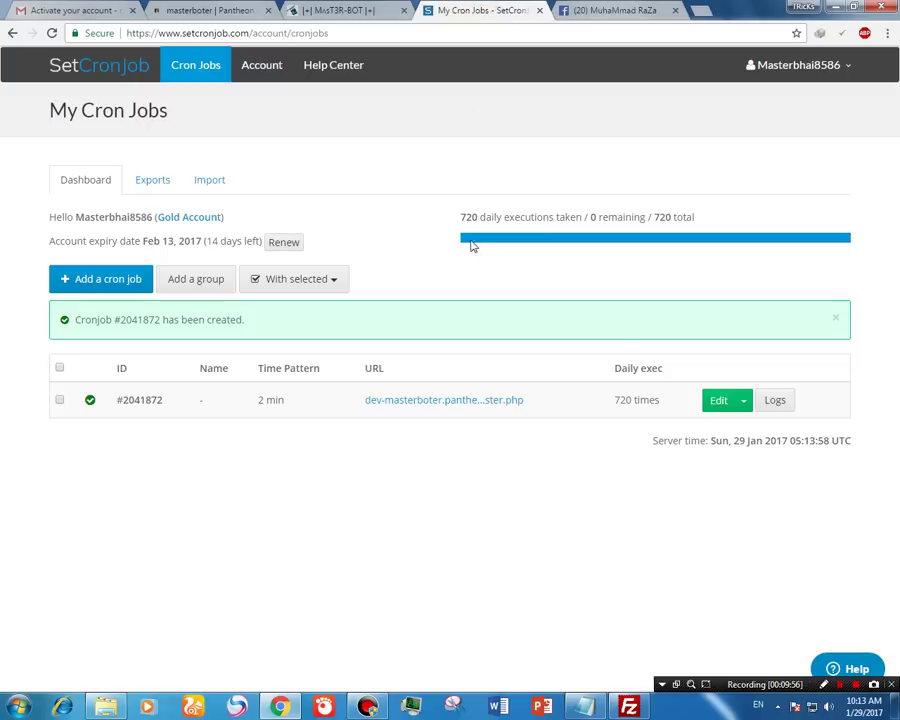
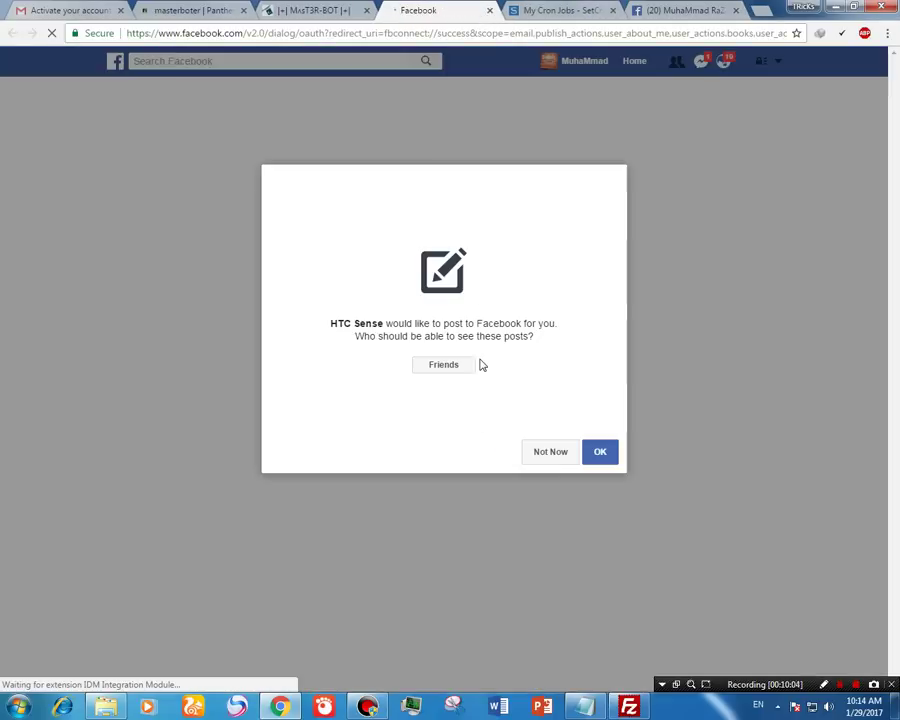
# Step: Authorize HTC Sense with its posts limited to Only me, approving the posting and Pages permissions
pyautogui.click(450, 369)
pyautogui.click(456, 425)
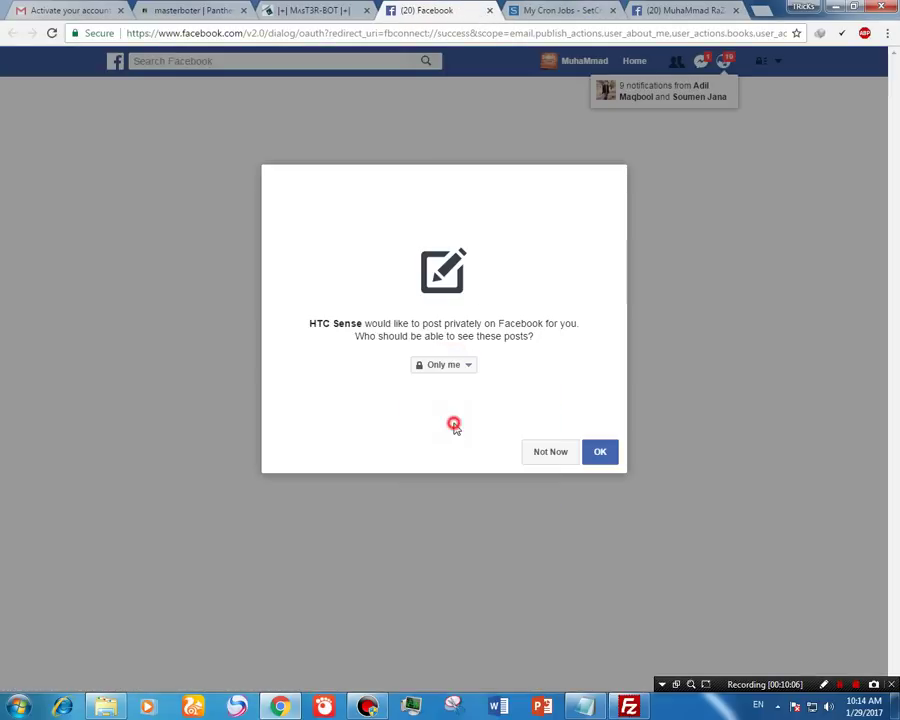
pyautogui.click(595, 455)
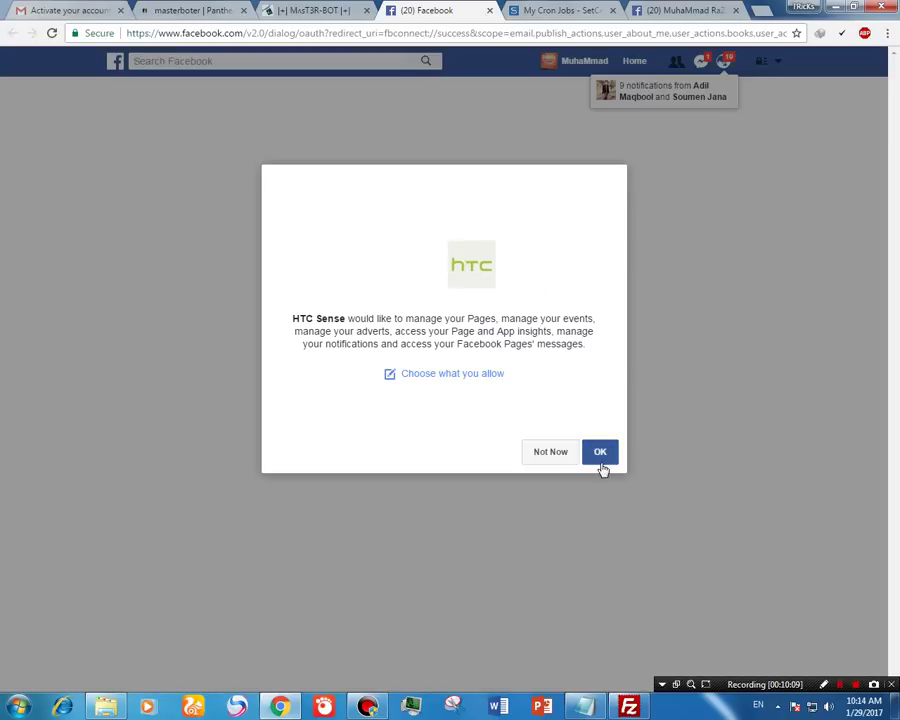
pyautogui.click(599, 457)
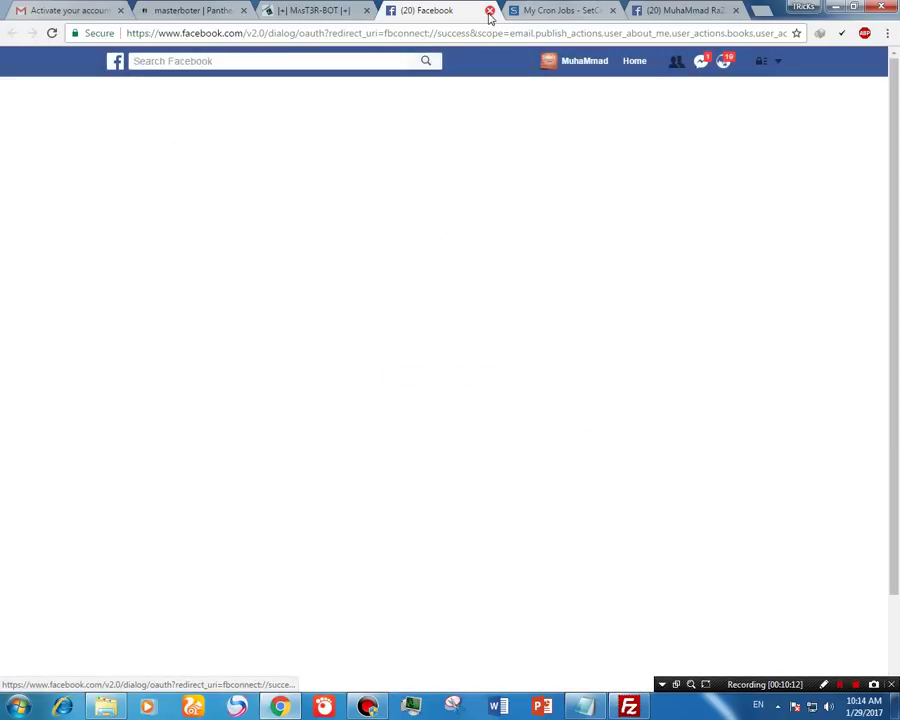
pyautogui.click(489, 11)
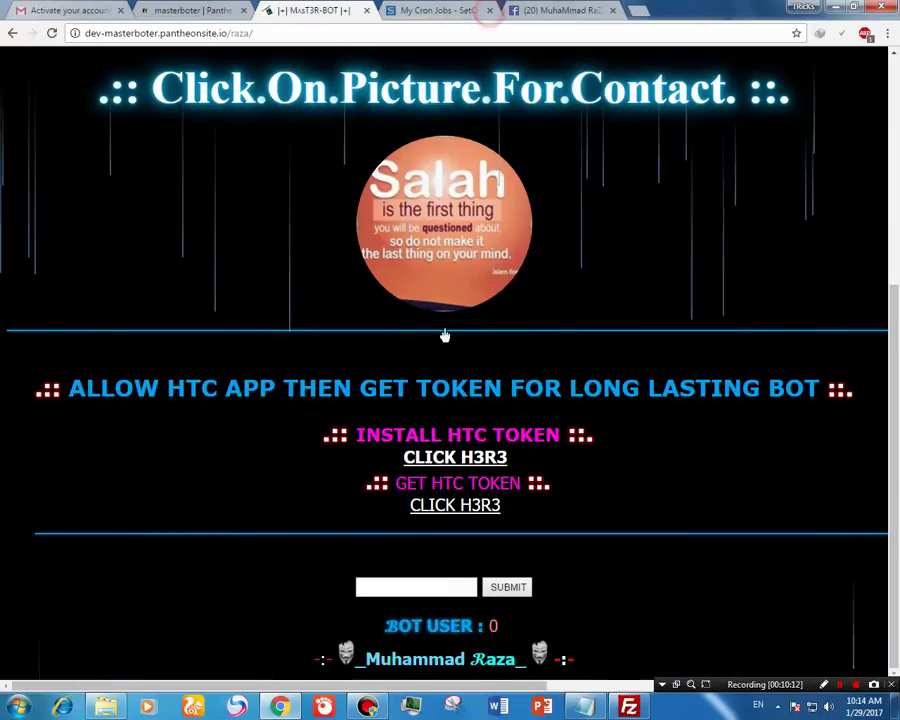
# Step: Load the HTC Sense token in the Access Token Debugger and select the full token text
pyautogui.click(468, 506)
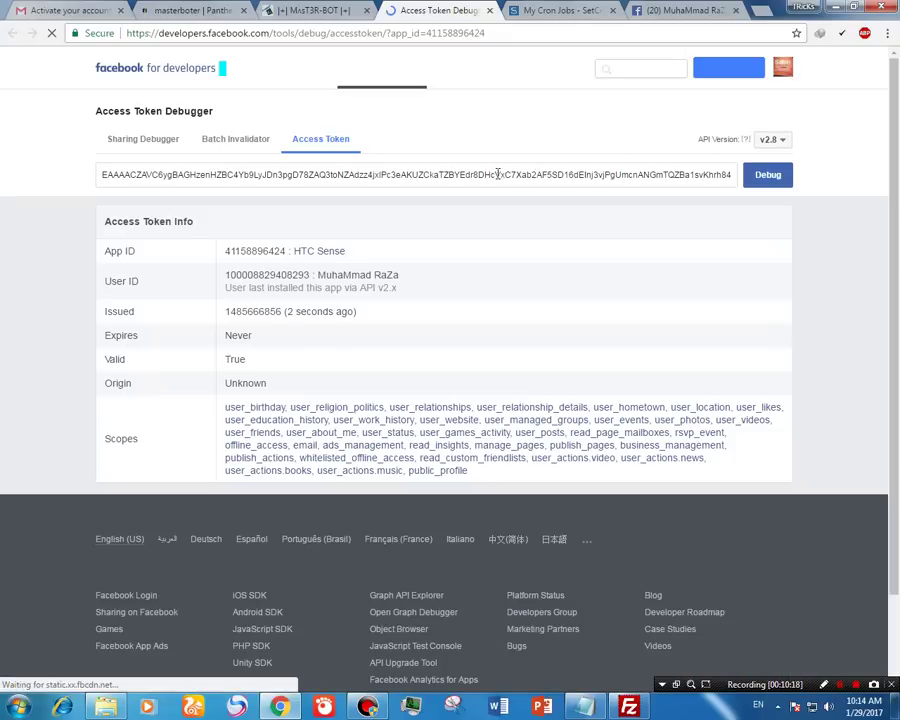
pyautogui.click(517, 174)
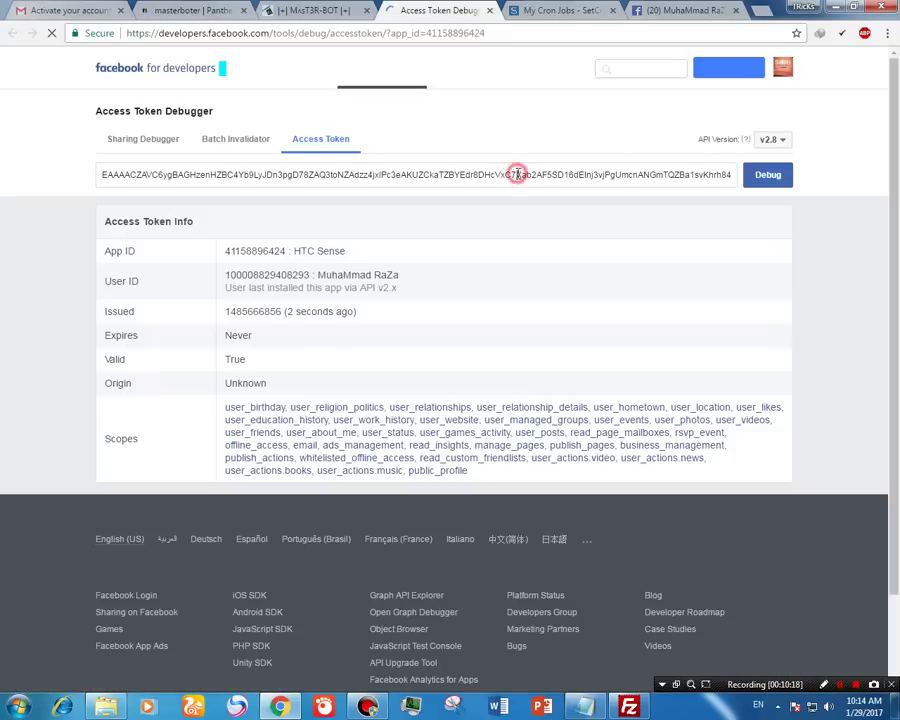
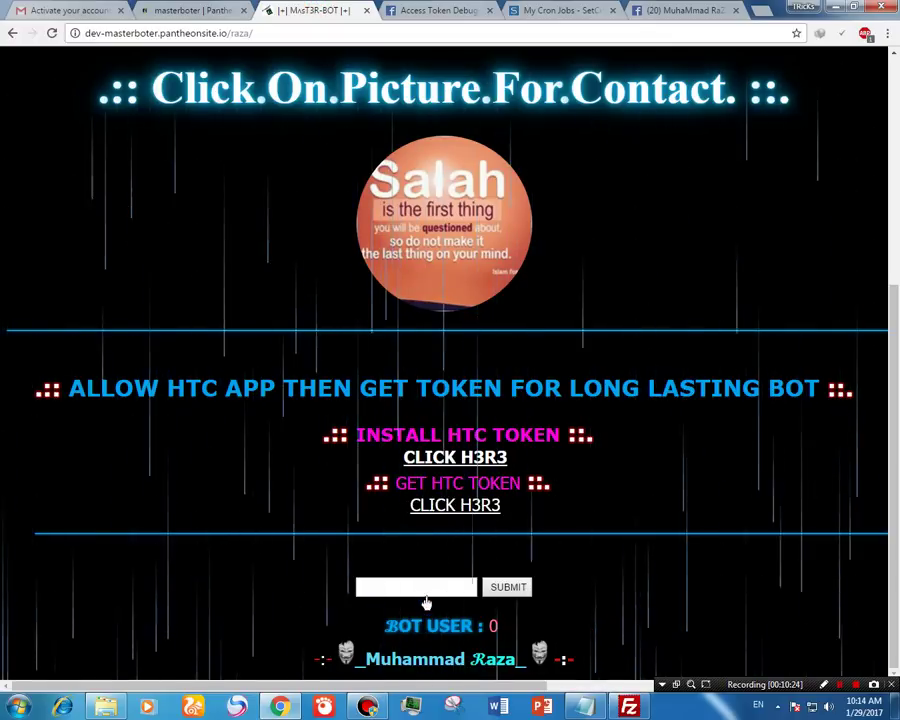
# Step: Paste the copied HTC Sense access token into the MasT3R-BOT token box and submit it
pyautogui.rightClick(428, 588)
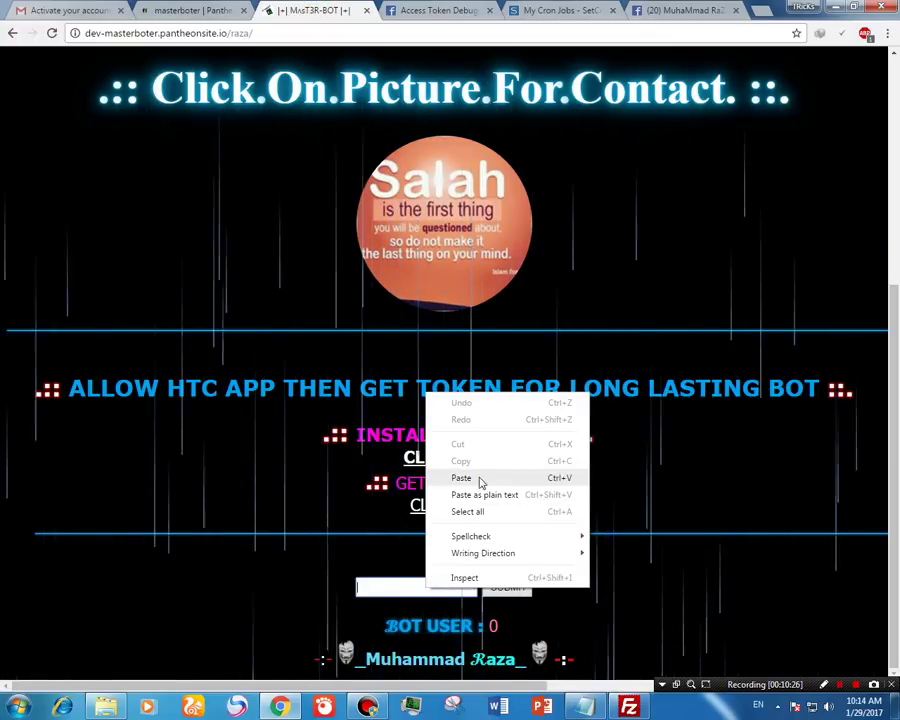
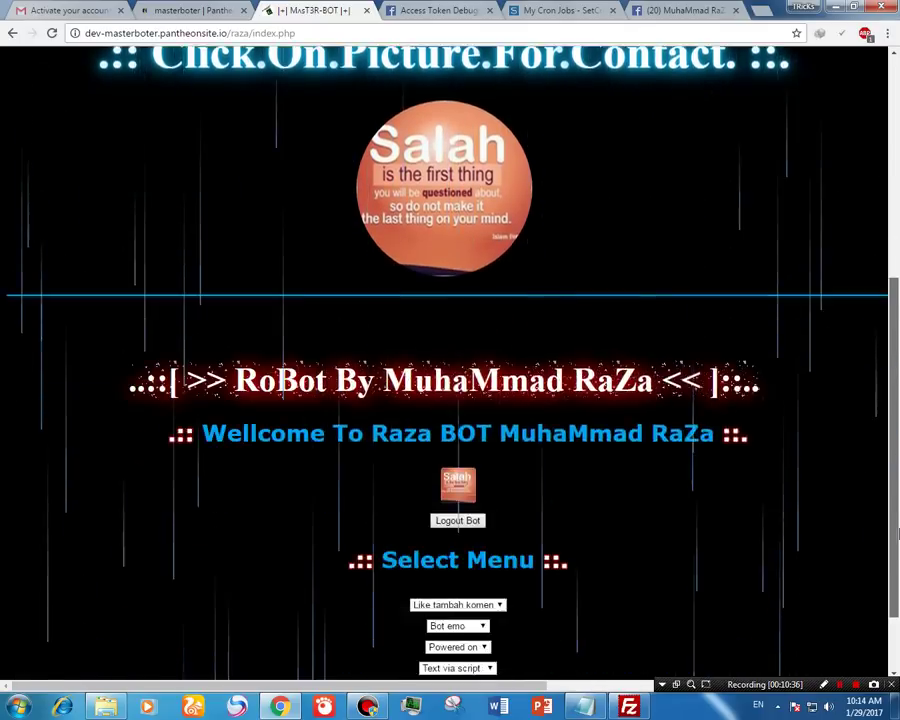
# Step: Save the Raza BOT menu selections using the SAVE button below the Select Menu dropdowns
pyautogui.scroll(-2, 447, 638)
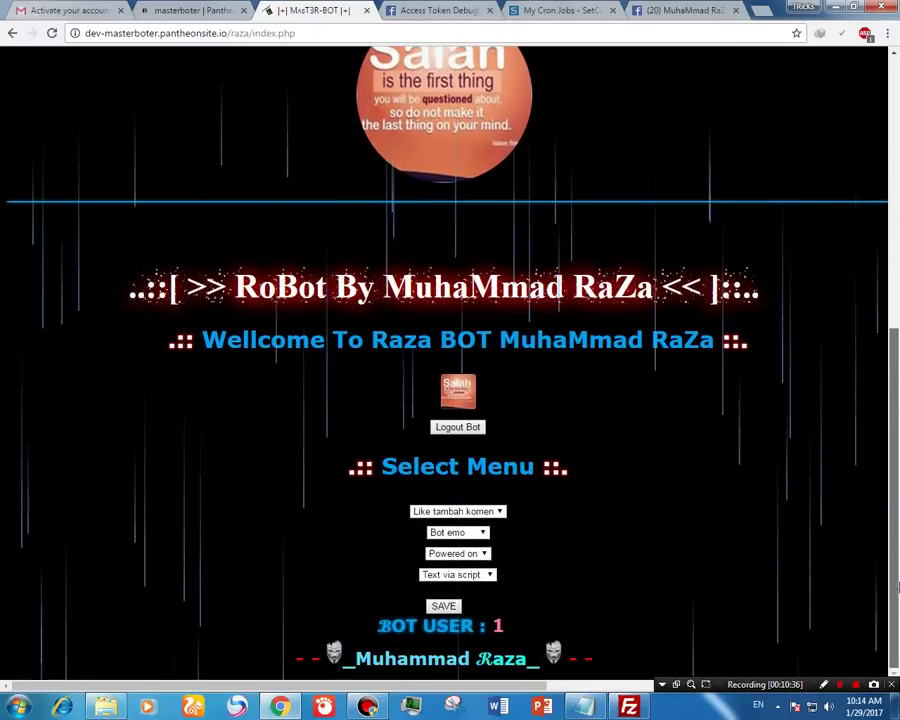
pyautogui.click(452, 609)
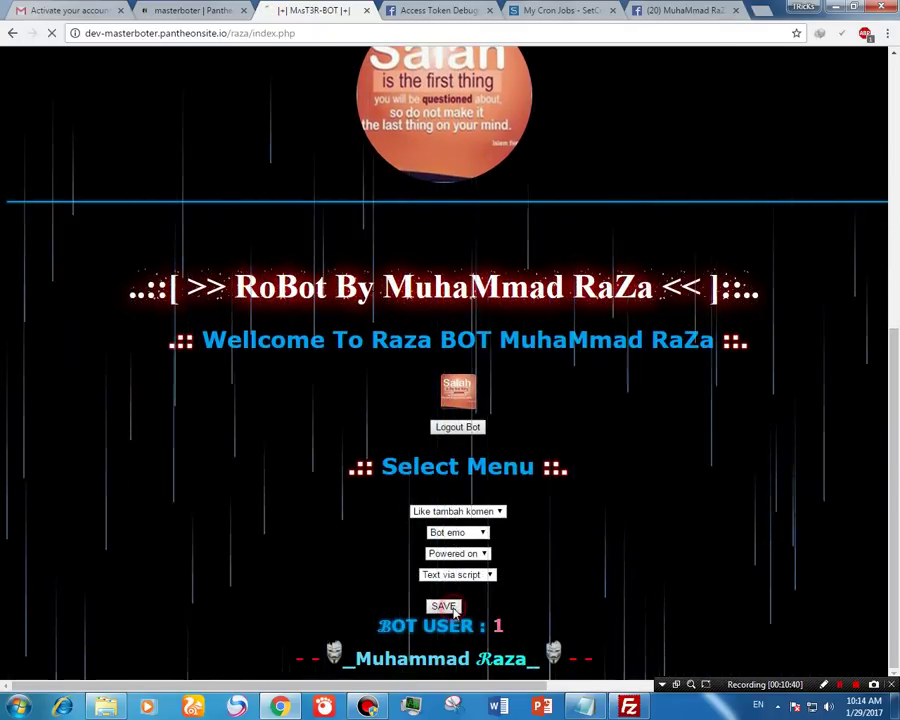
pyautogui.scroll(-2, 661, 275)
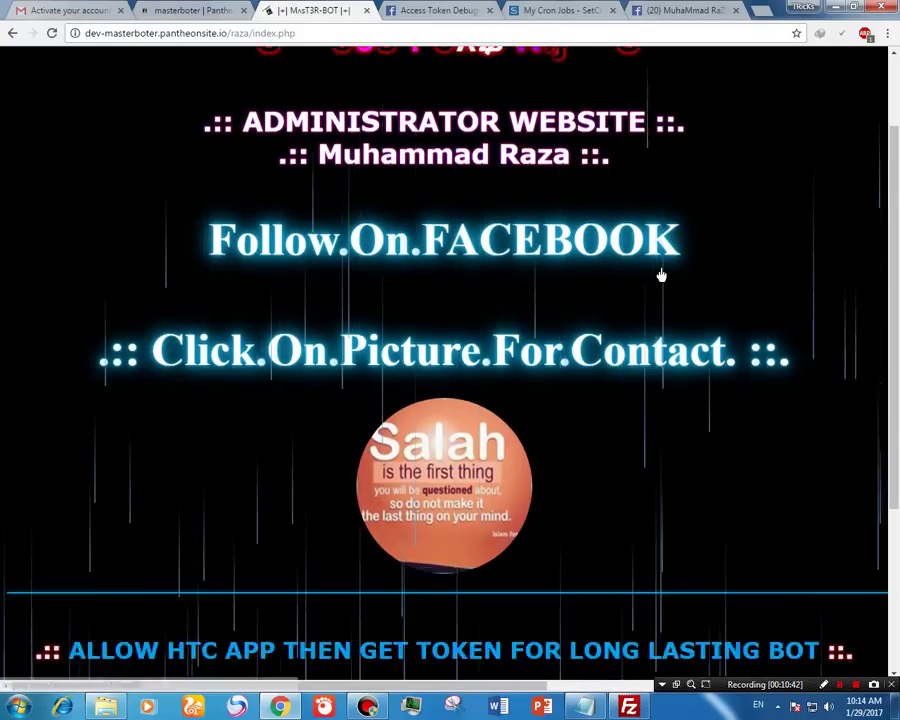
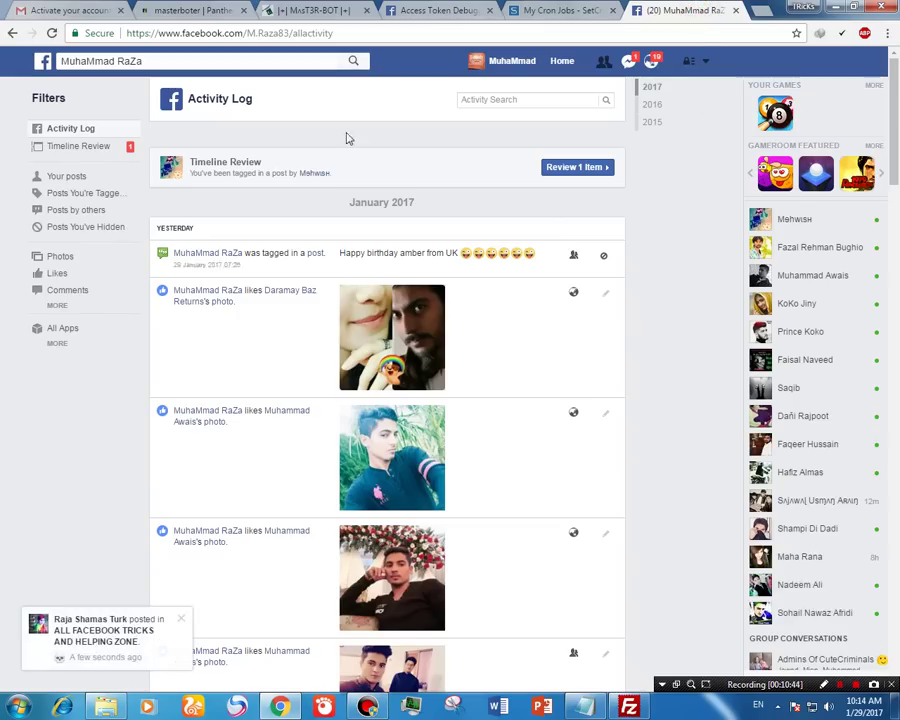
# Step: Reload the Activity Log, expand the first bot comment, and open its BinDas LoG group post
pyautogui.click(53, 33)
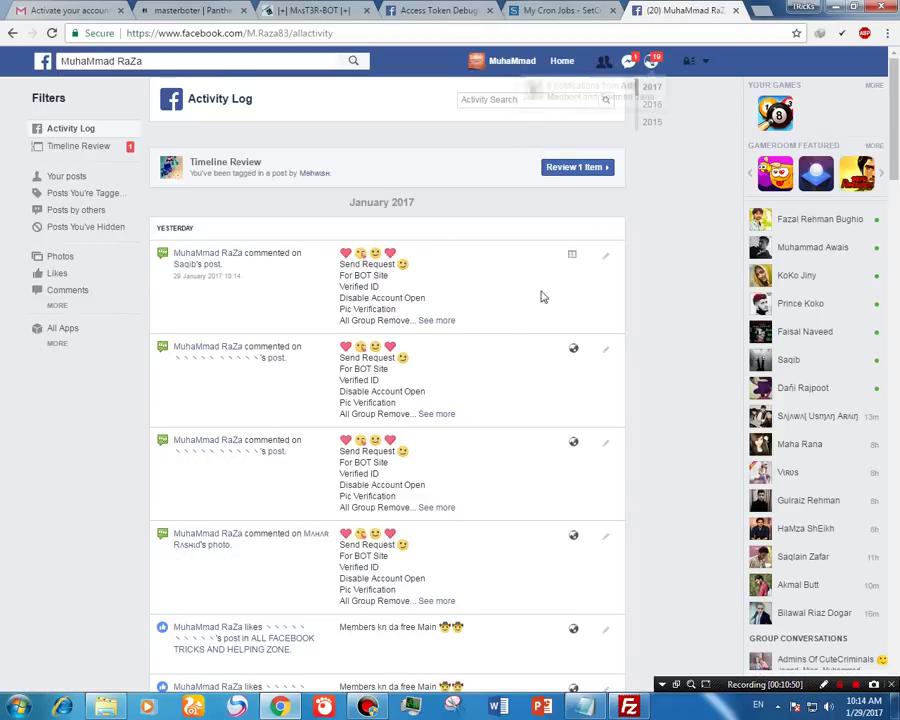
pyautogui.click(437, 320)
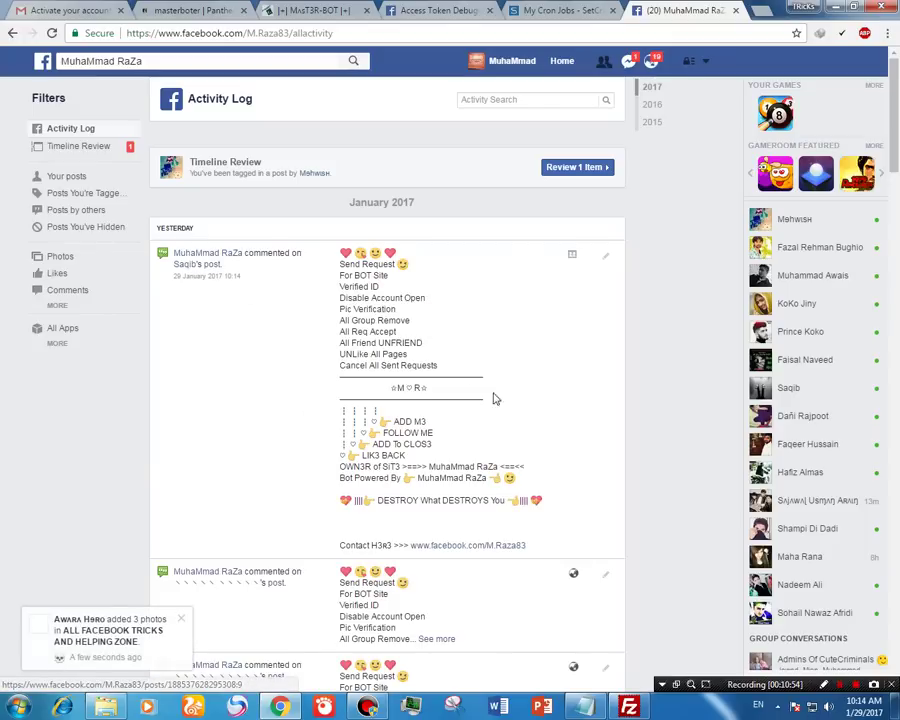
pyautogui.click(218, 275)
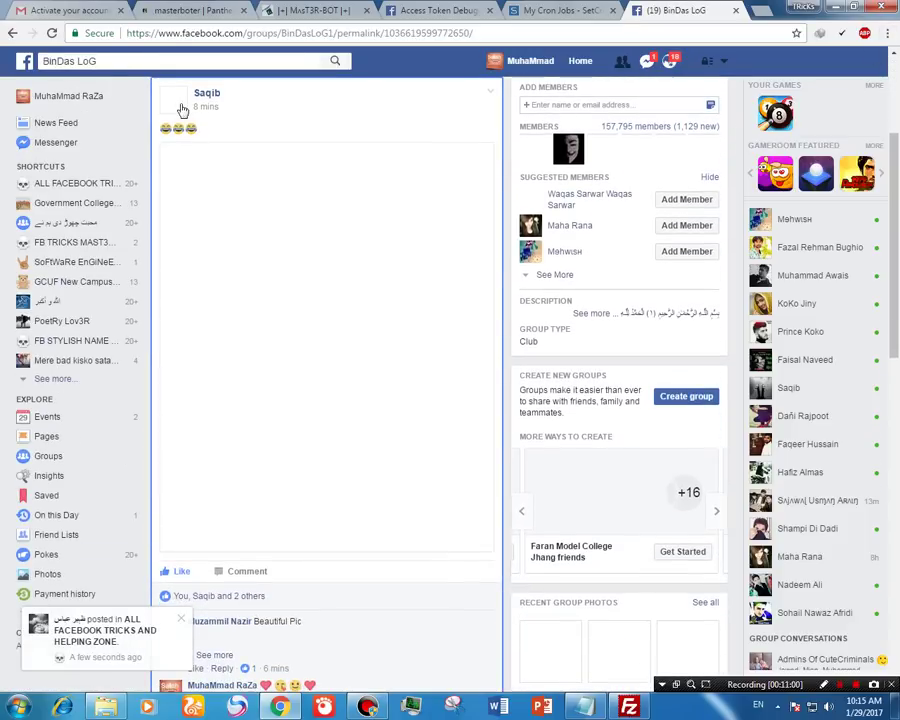
# Step: Expand the bot's comment, highlight its just-now timestamp, and select the freenom.com link in the notes
pyautogui.moveTo(895, 160); pyautogui.dragTo(897, 287)
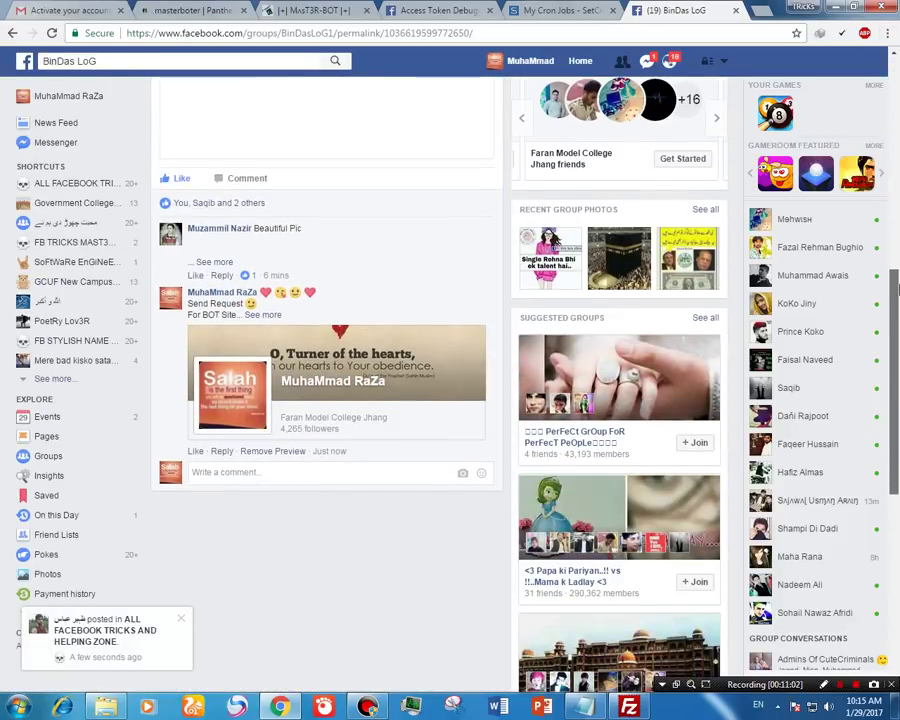
pyautogui.click(263, 314)
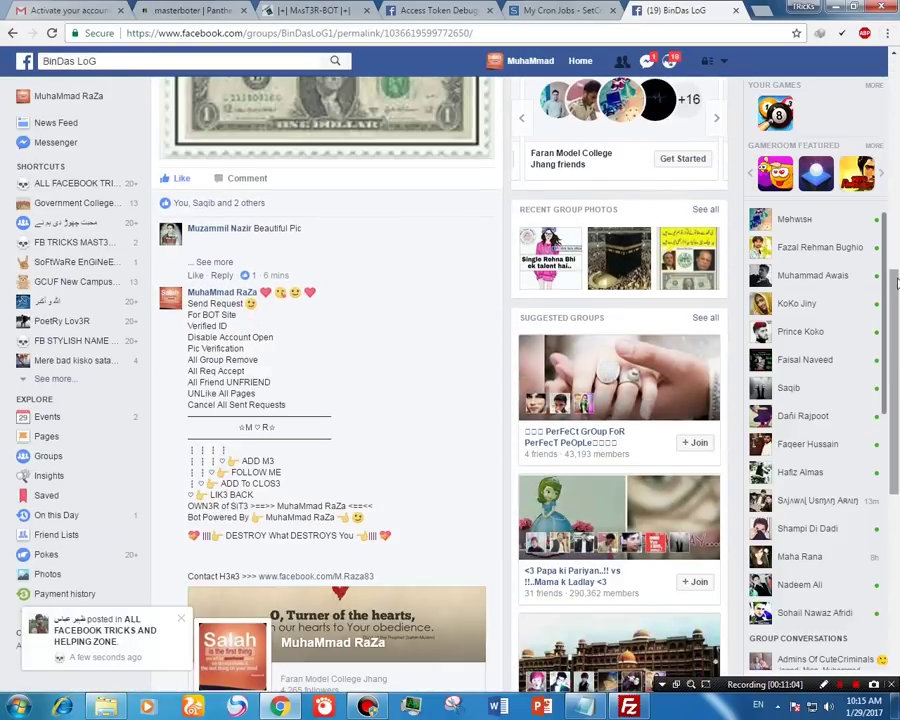
pyautogui.scroll(-2, 340, 500)
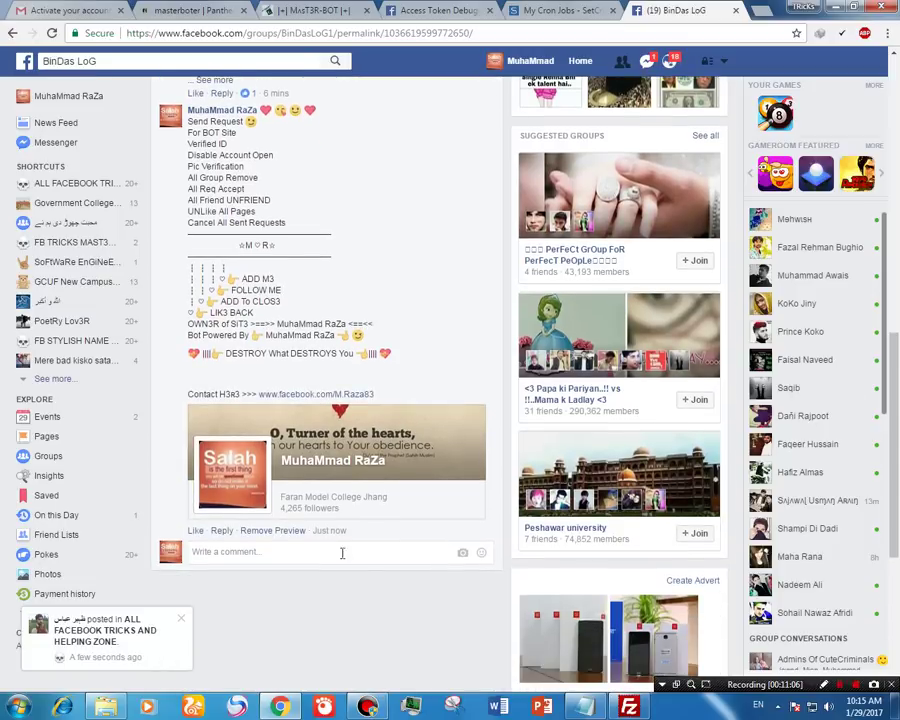
pyautogui.moveTo(356, 528); pyautogui.dragTo(256, 541)
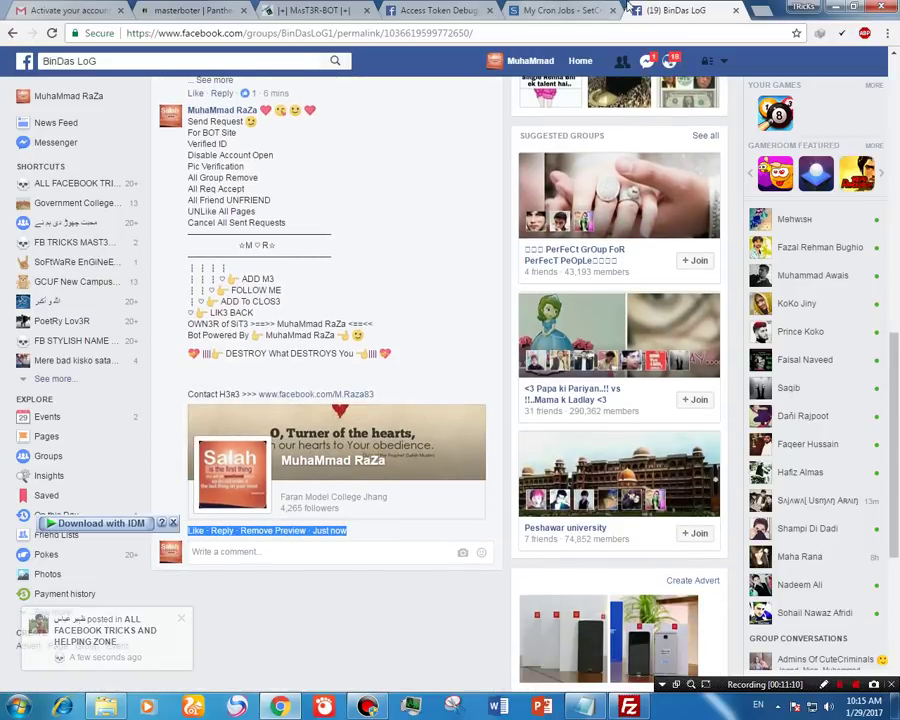
pyautogui.click(451, 707)
pyautogui.moveTo(460, 431); pyautogui.dragTo(180, 431)
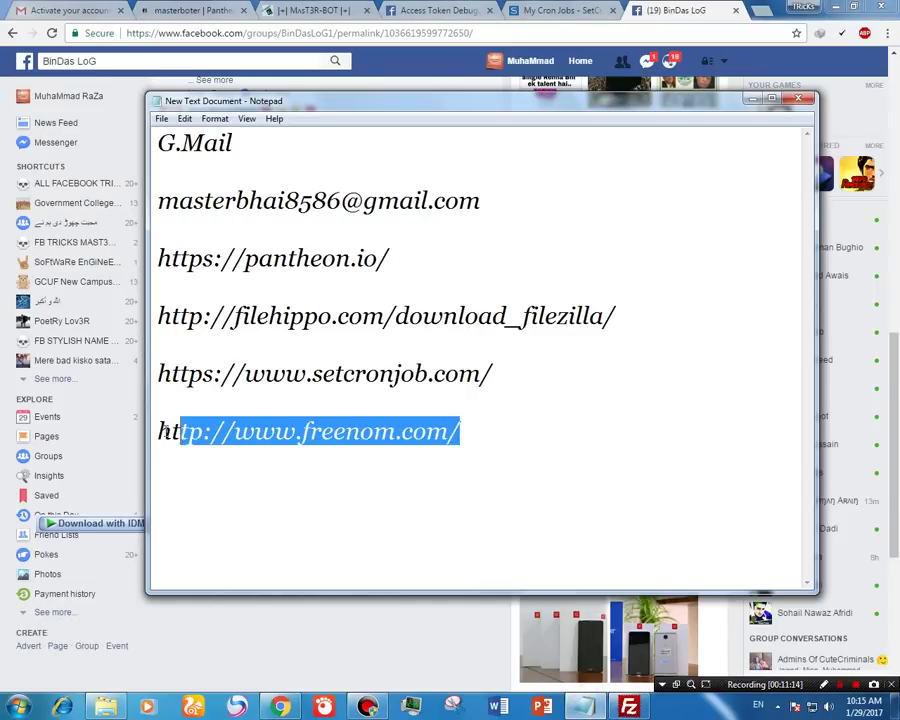
# Step: Bring Chrome back to the front and close the BinDas LoG group tab
pyautogui.click(745, 15)
pyautogui.click(736, 10)
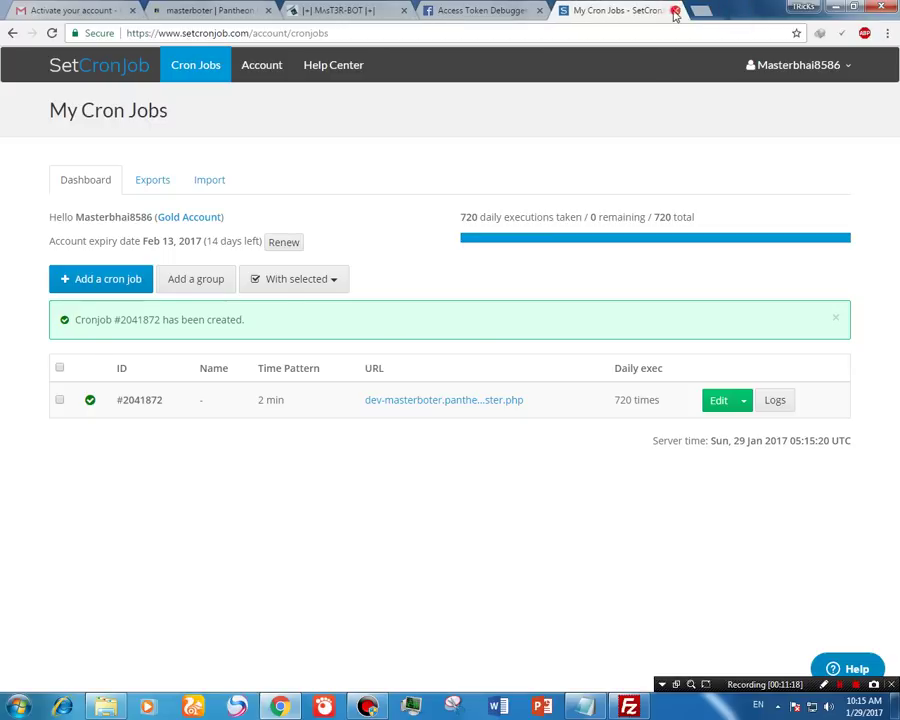
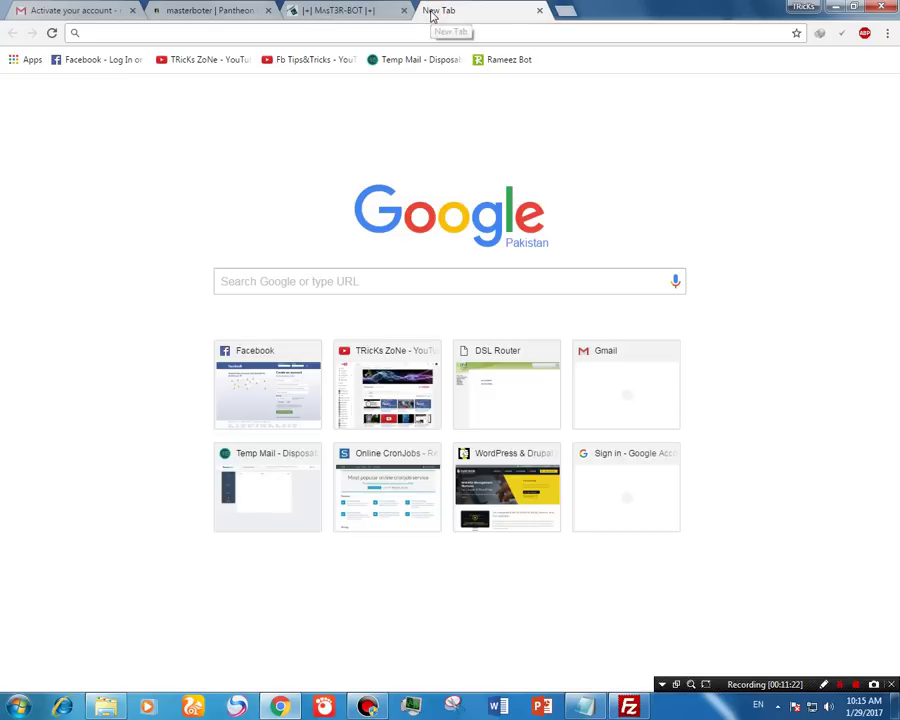
# Step: Search Freenom for MR-Botsite and take the free mr-botsite.tk domain to checkout
pyautogui.write('http://www.freenom.com/')
pyautogui.press('Return')
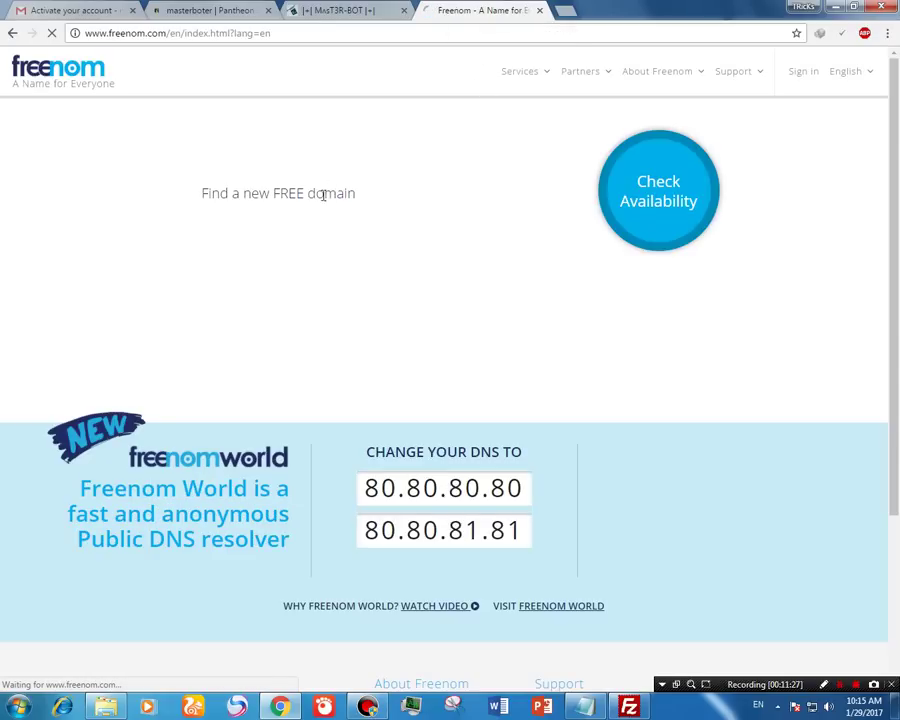
pyautogui.click(350, 196)
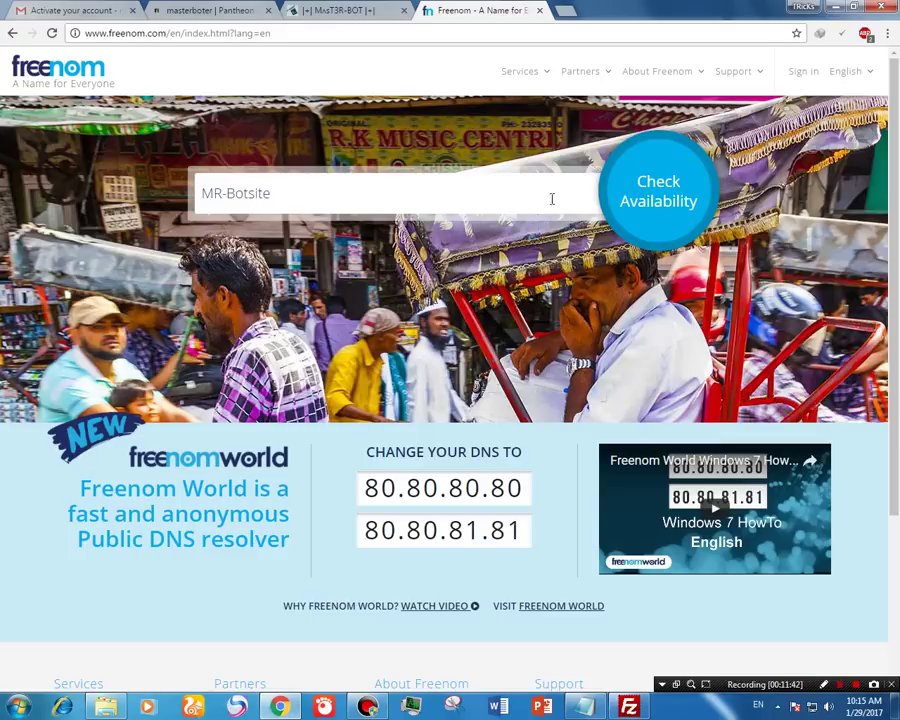
pyautogui.click(630, 226)
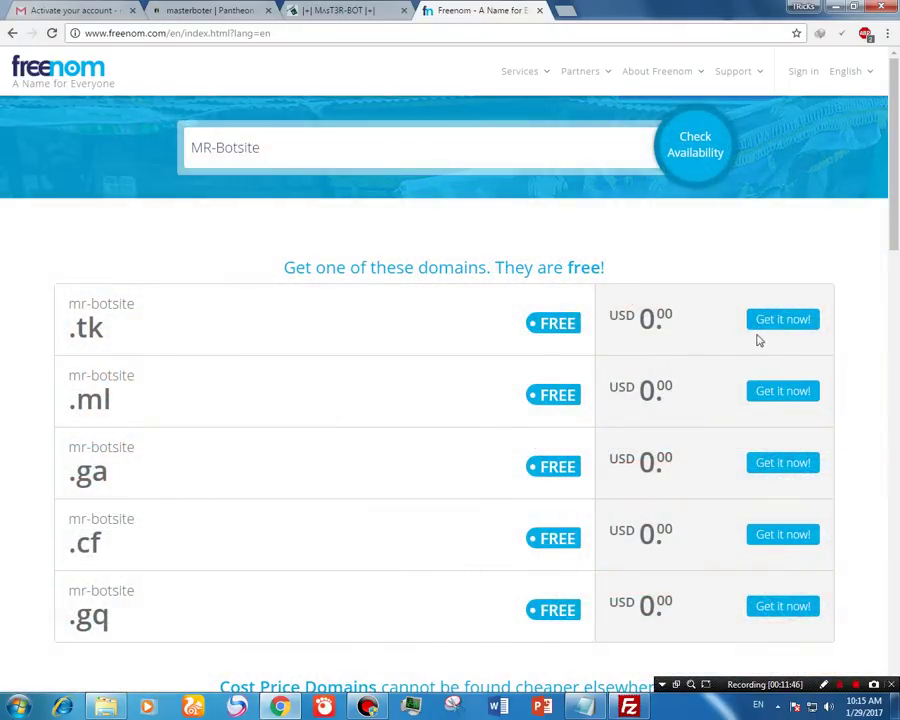
pyautogui.click(779, 323)
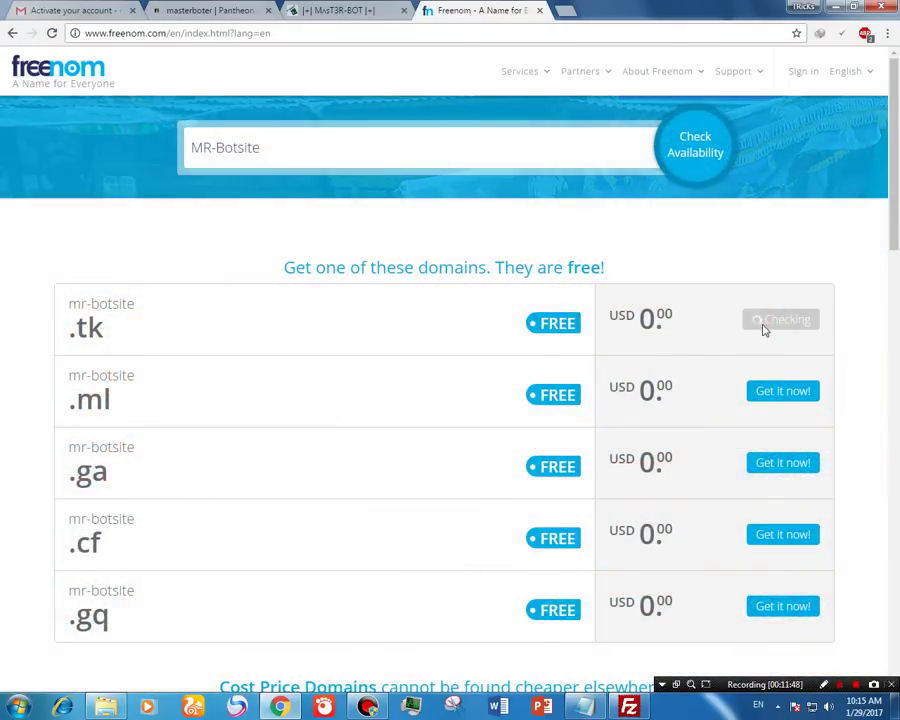
pyautogui.click(786, 234)
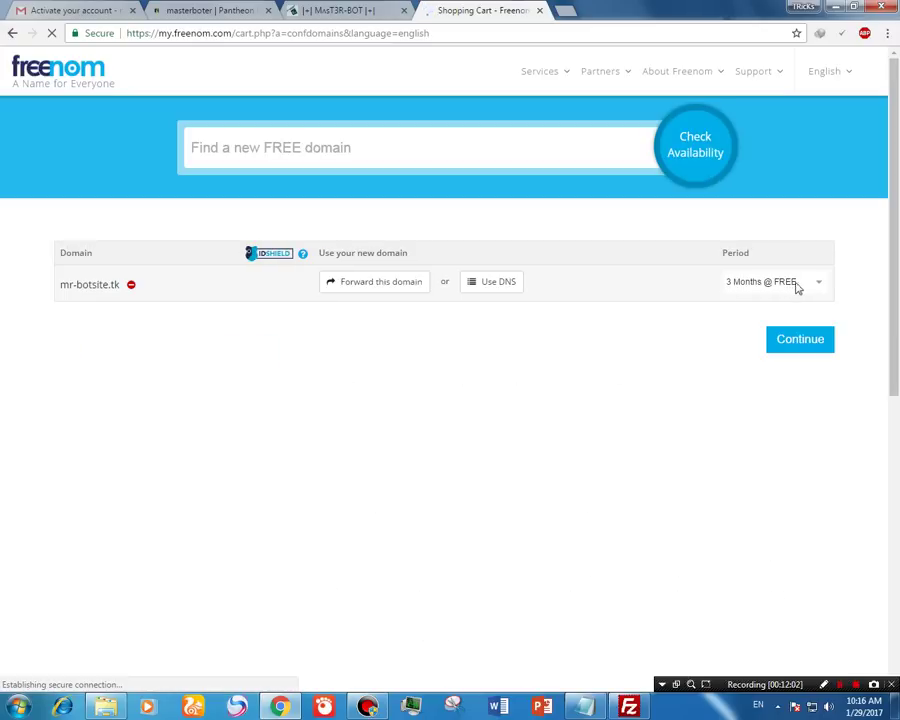
# Step: Set the mr-botsite.tk registration period to 12 Months @ FREE and continue
pyautogui.click(801, 285)
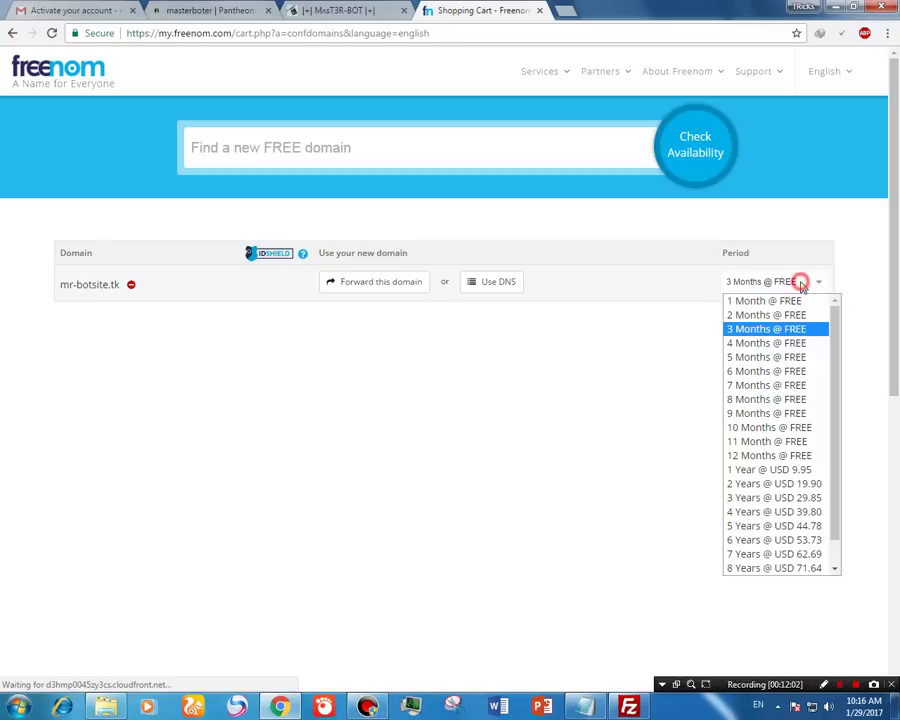
pyautogui.click(769, 456)
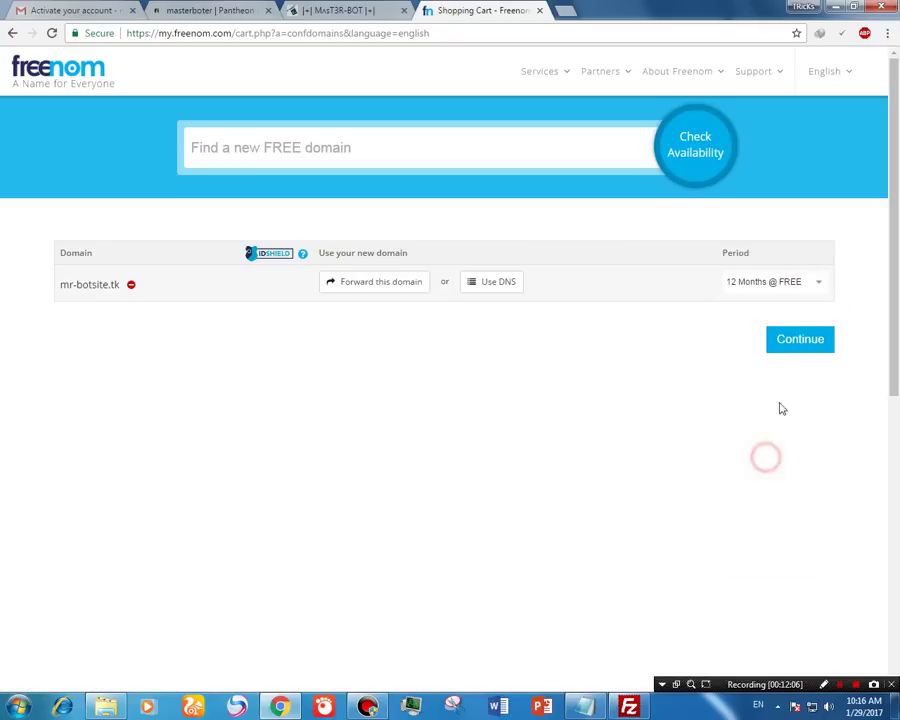
pyautogui.click(808, 350)
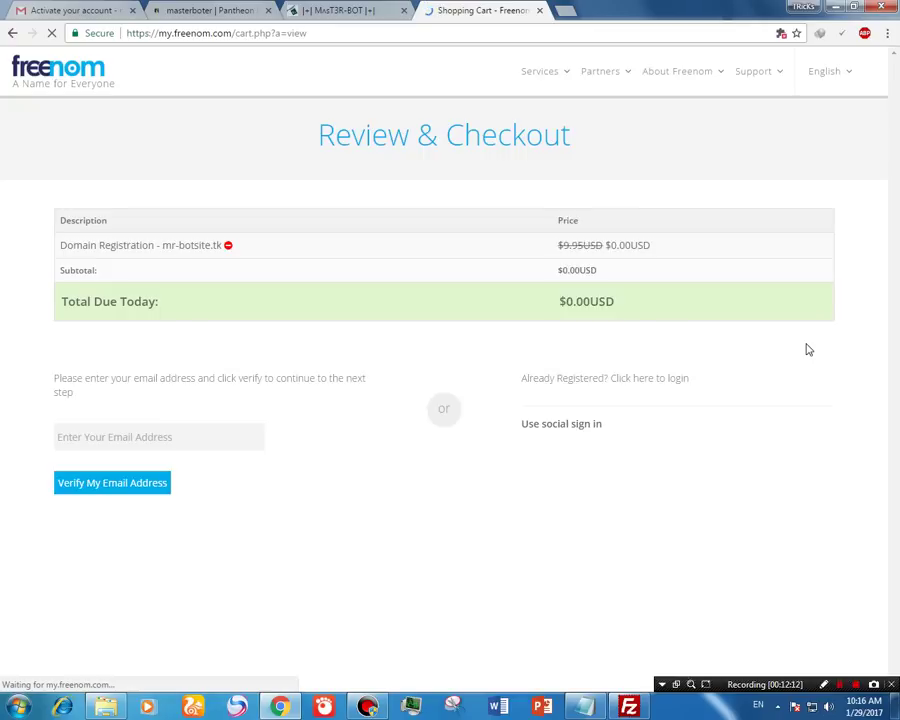
# Step: Paste the saved e-mail address from the notes and request the verification e-mail
pyautogui.moveTo(897, 246); pyautogui.dragTo(897, 276)
pyautogui.click(191, 388)
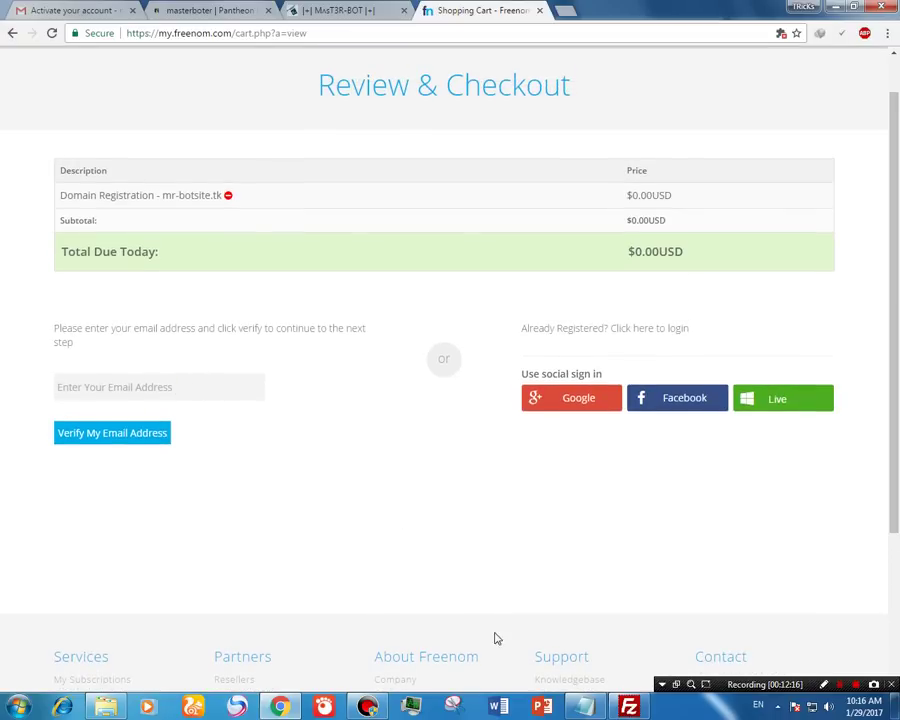
pyautogui.click(584, 706)
pyautogui.moveTo(482, 200); pyautogui.dragTo(148, 201)
pyautogui.hotkey('ctrl', 'c')
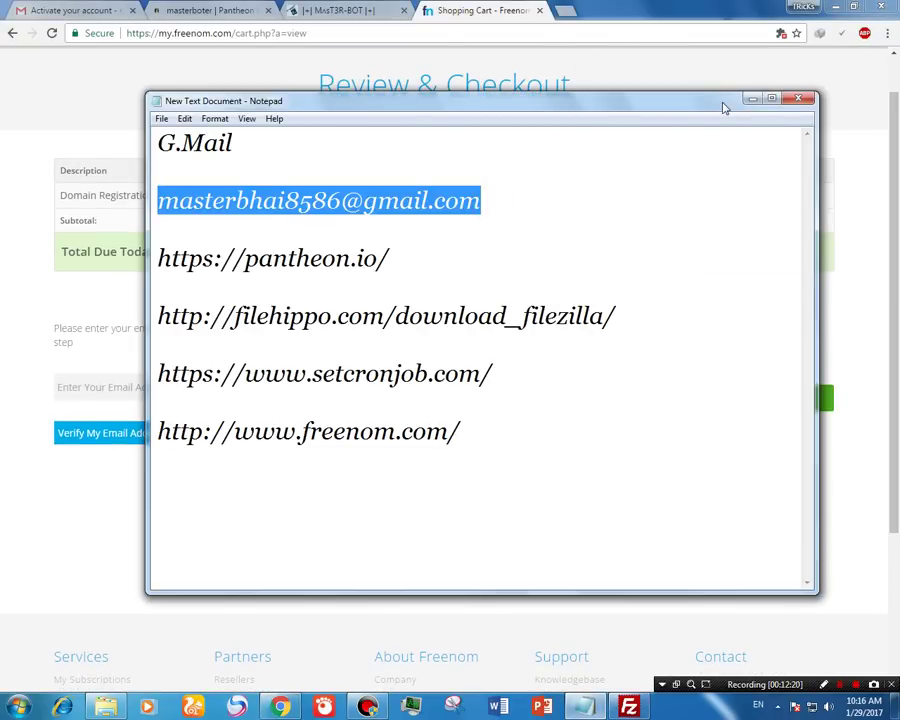
pyautogui.click(750, 98)
pyautogui.hotkey('ctrl', 'v')
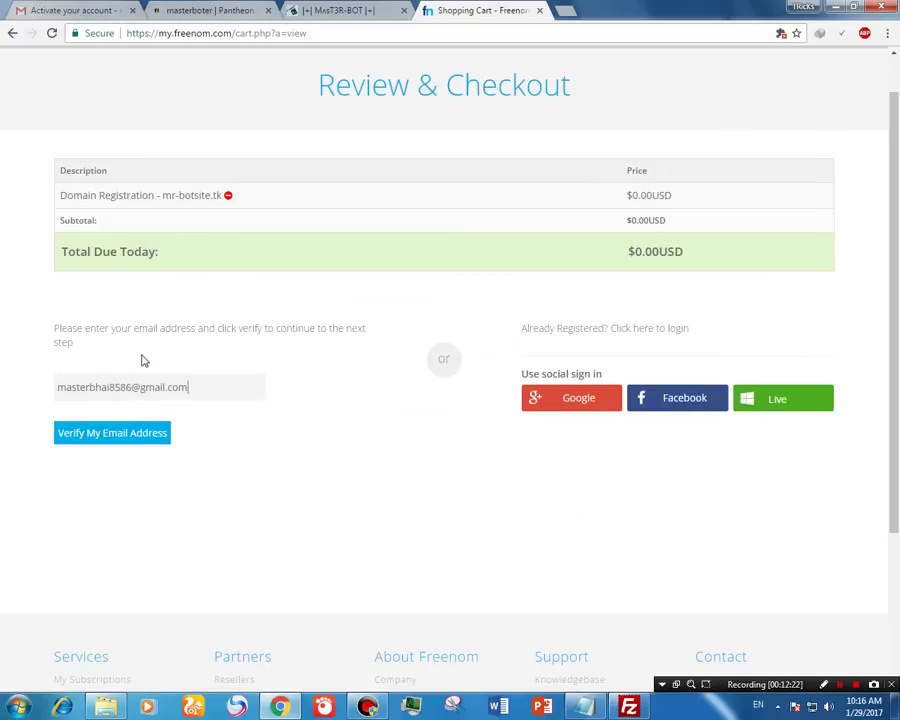
pyautogui.click(132, 432)
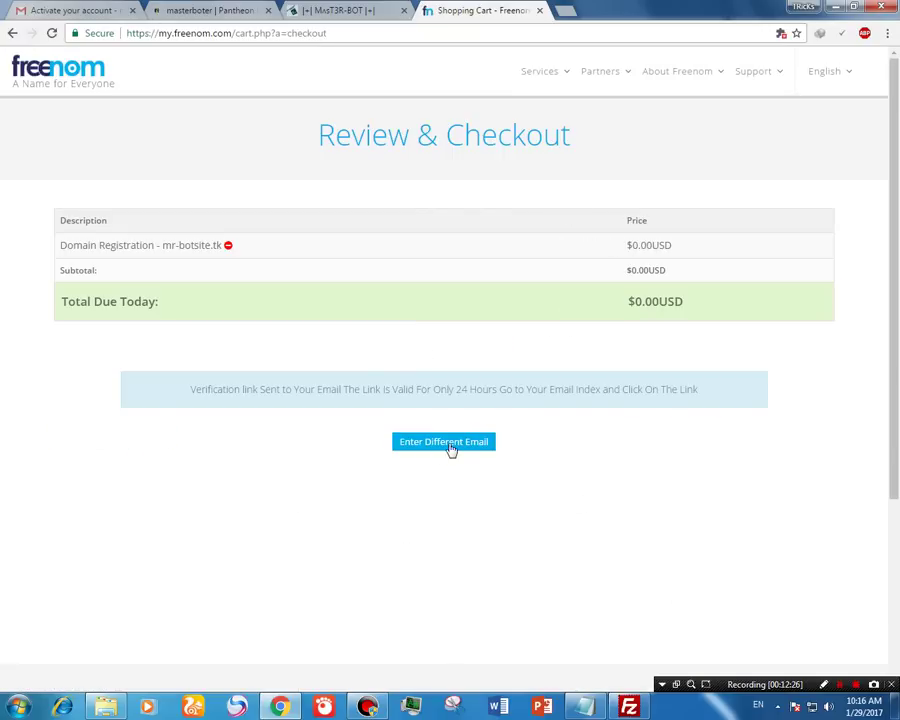
pyautogui.click(60, 10)
# Step: Follow the link in Gmail's Freenom Email Verification message and close the old shopping cart tab
pyautogui.click(42, 165)
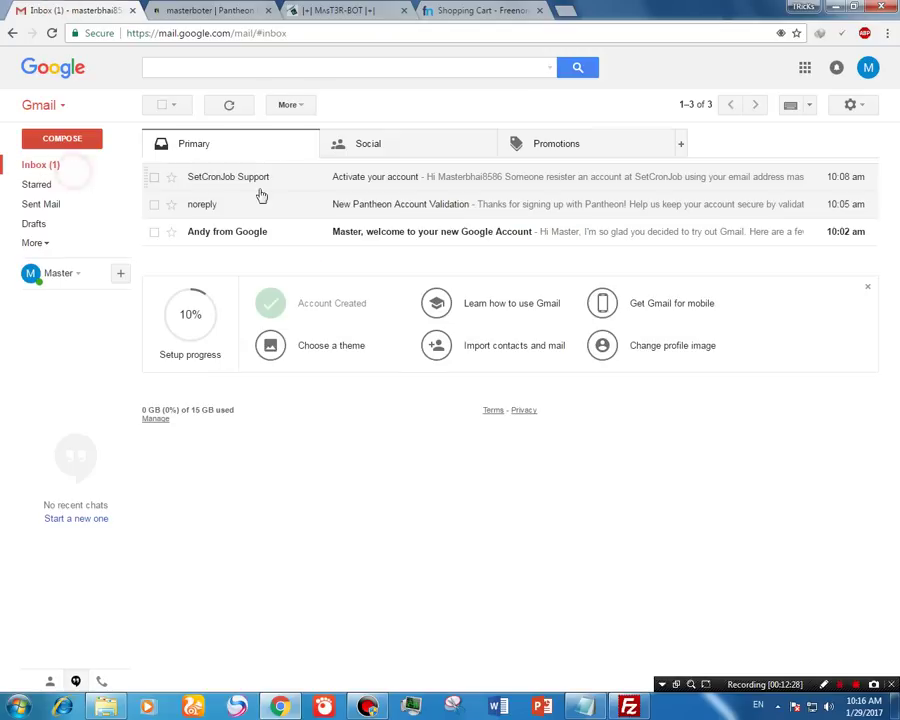
pyautogui.click(70, 168)
pyautogui.click(413, 182)
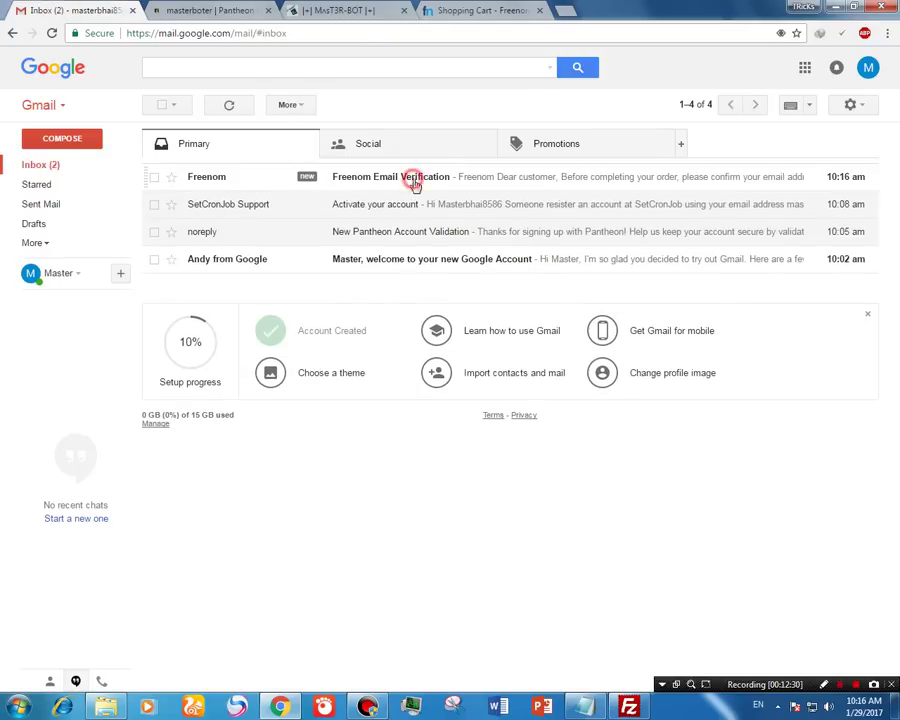
pyautogui.click(412, 326)
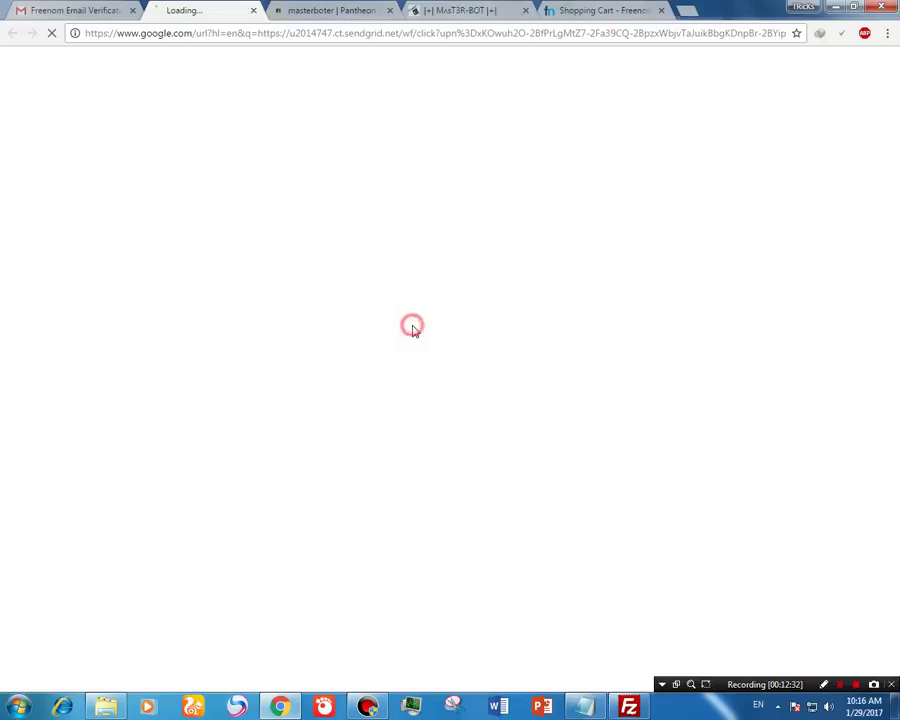
pyautogui.click(662, 10)
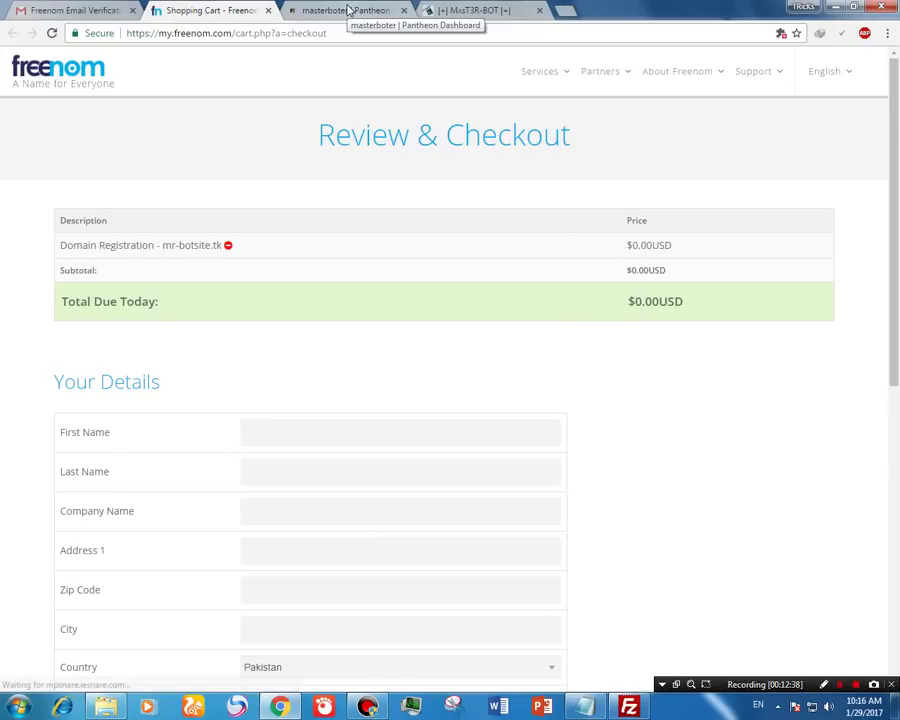
# Step: Fill in the first name, last name, company, address, zip code and city fields
pyautogui.scroll(-2, 380, 214)
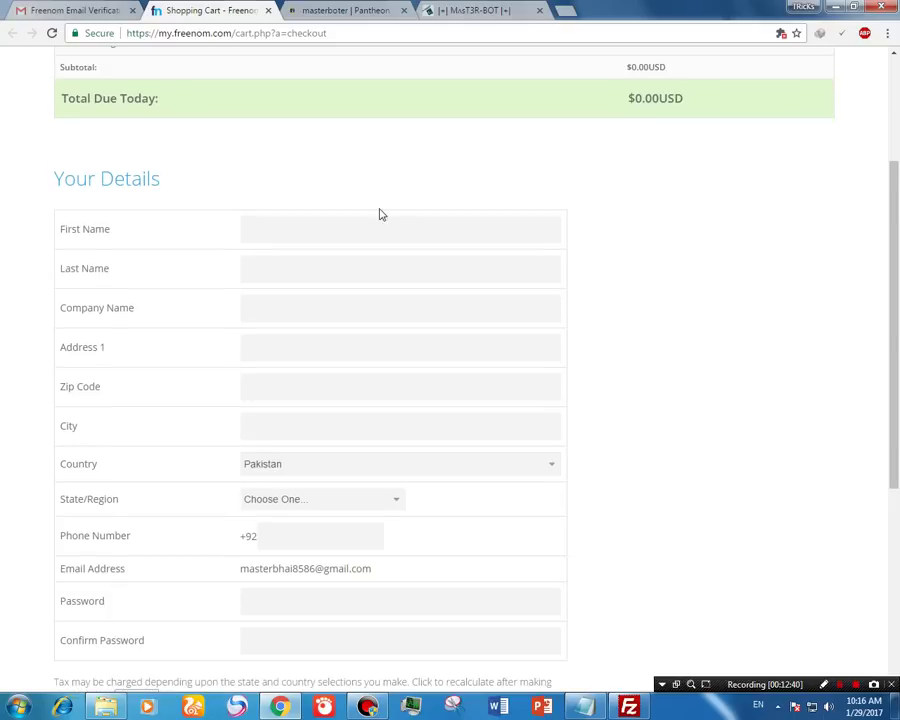
pyautogui.click(380, 226)
pyautogui.write('Raza')
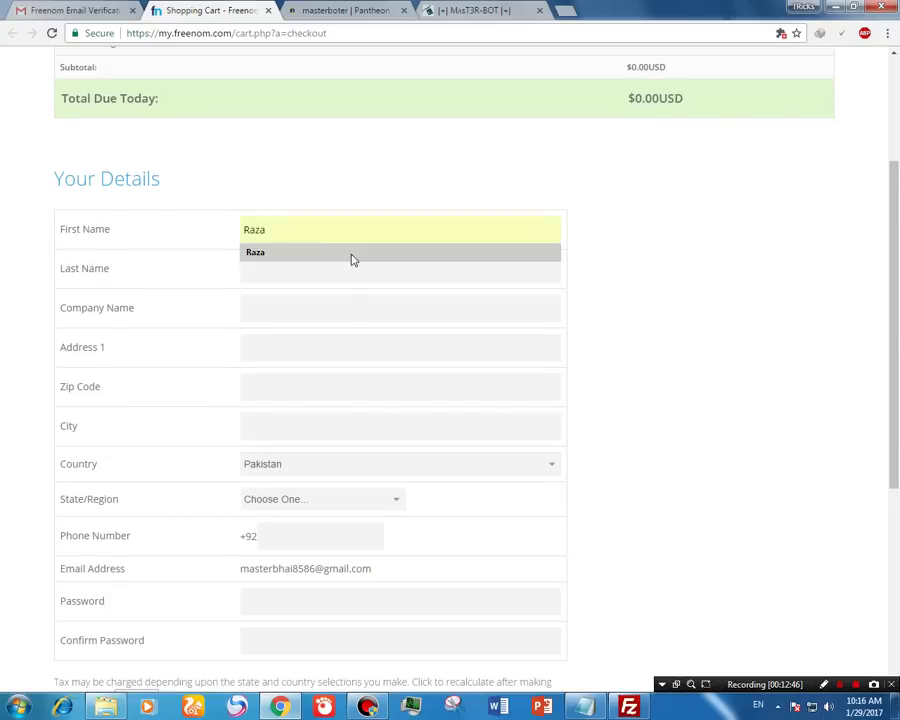
pyautogui.click(355, 268)
pyautogui.write('Bhai')
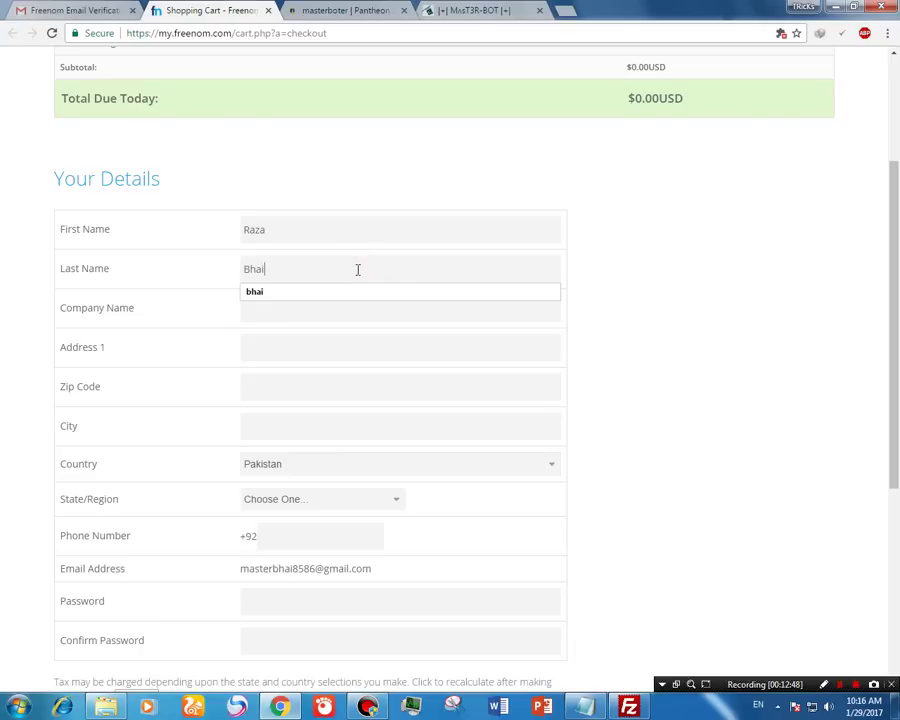
pyautogui.click(413, 302)
pyautogui.write('Non')
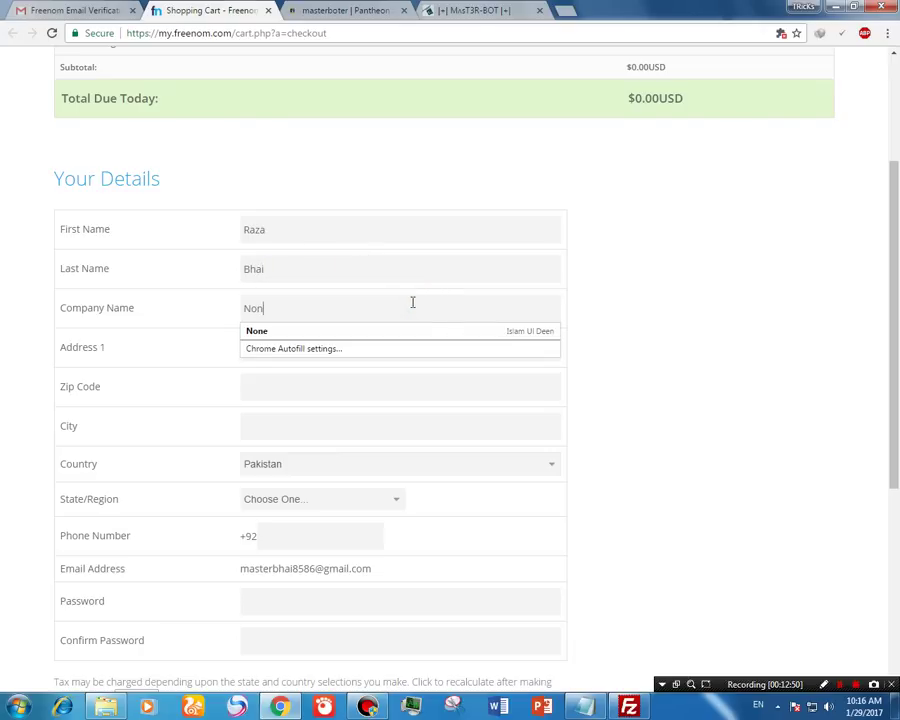
pyautogui.write('e')
pyautogui.click(440, 370)
pyautogui.click(289, 347)
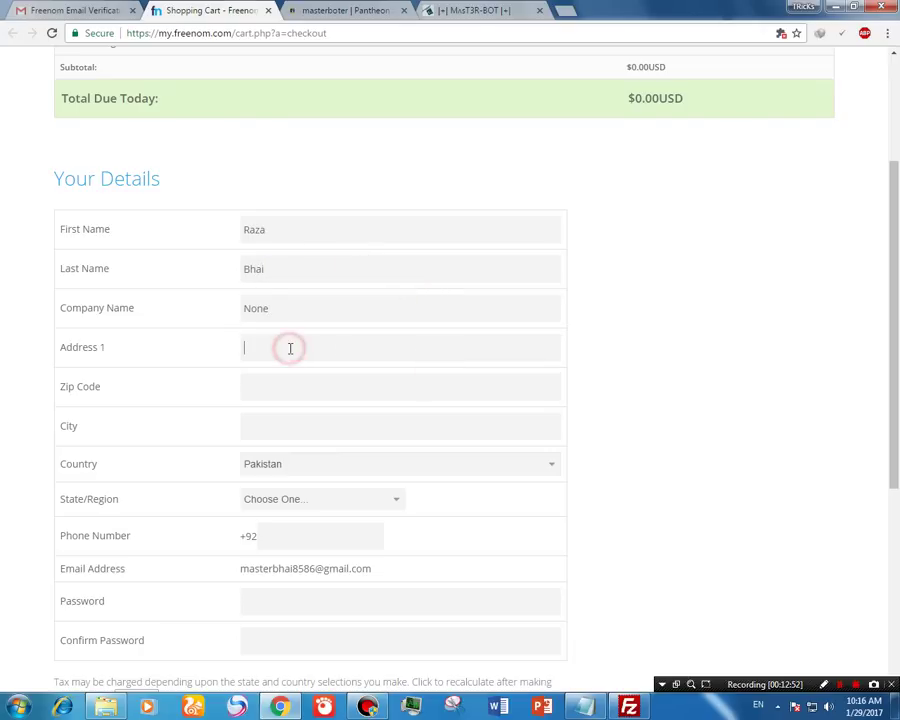
pyautogui.write('sdkjfgojyfdskmnvbodiyfgva')
pyautogui.click(348, 390)
pyautogui.write('sgfzjpcojigpuiosghcxmbe')
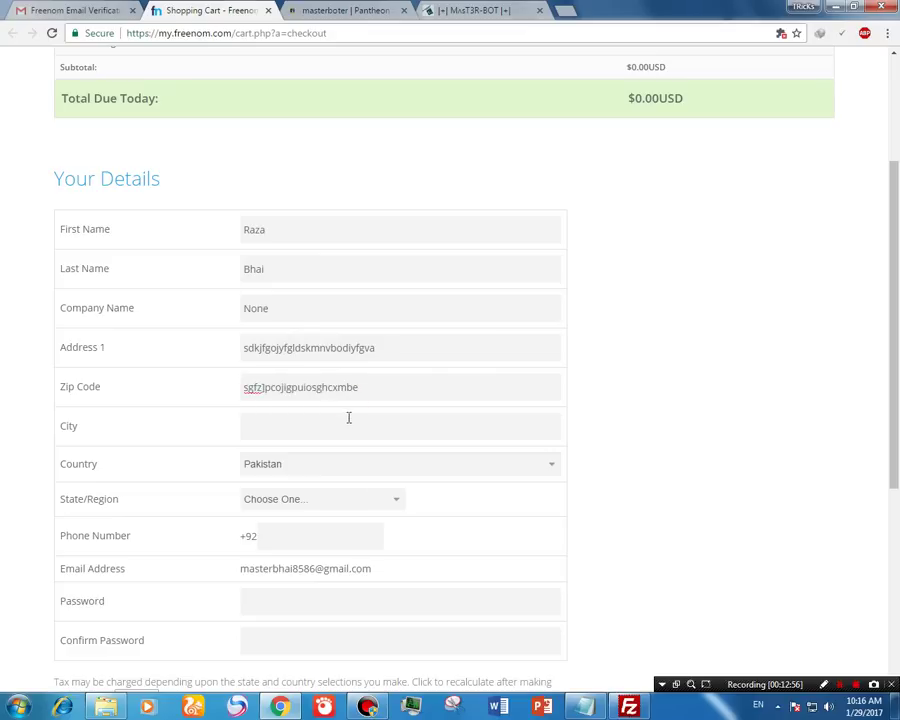
pyautogui.click(349, 420)
pyautogui.write('Faisalabad')
# Step: Choose the country and state/region, and enter the phone number
pyautogui.click(355, 465)
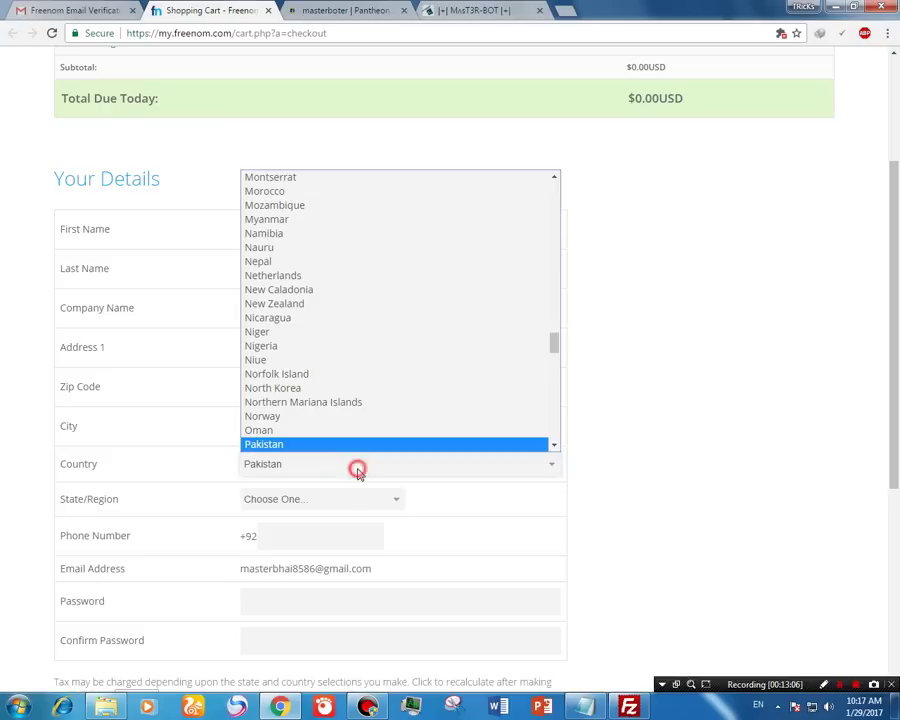
pyautogui.click(355, 466)
pyautogui.click(332, 497)
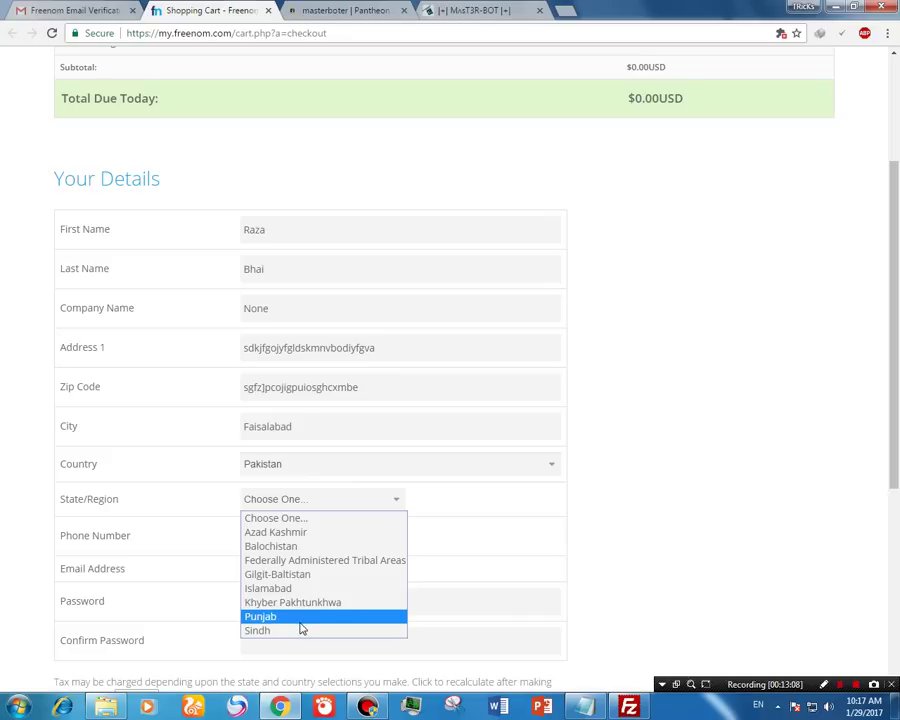
pyautogui.click(300, 617)
pyautogui.click(322, 530)
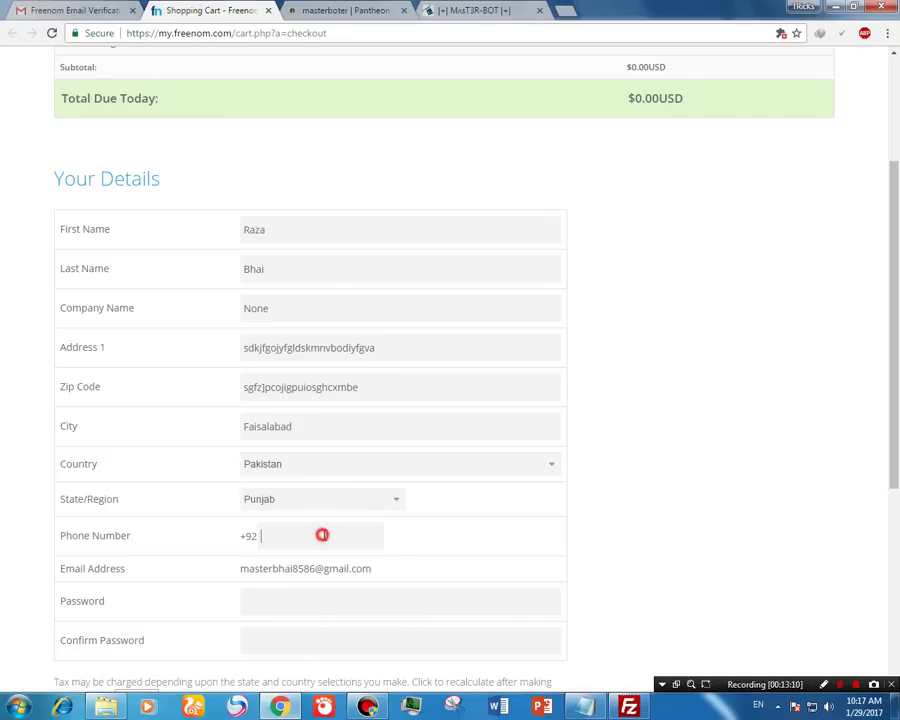
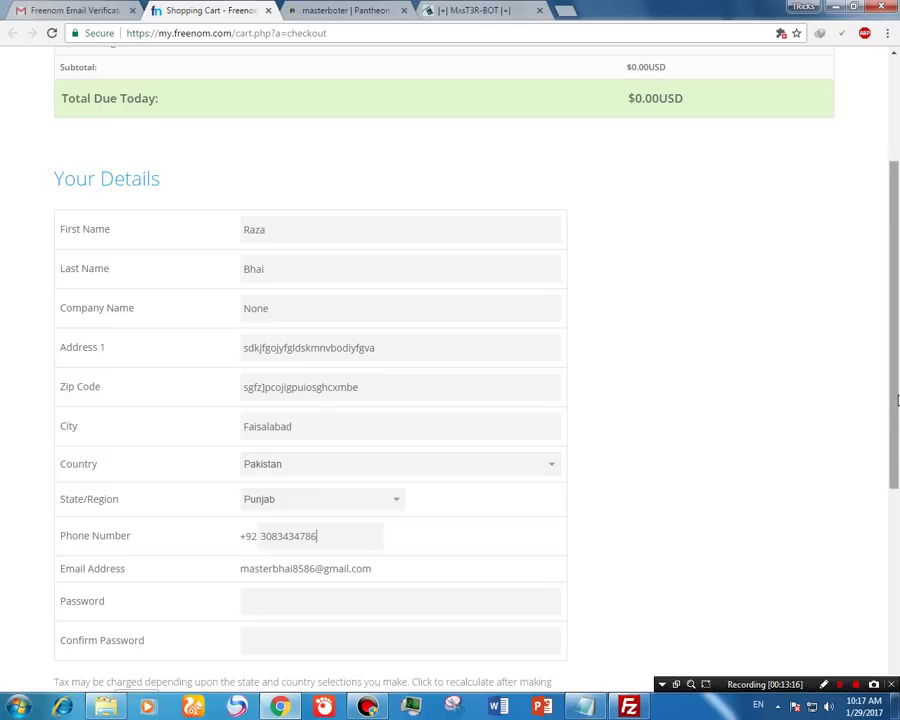
# Step: Enter and confirm the account password, accept the Terms & Conditions, and submit the order
pyautogui.scroll(-3, 415, 450)
pyautogui.click(390, 380)
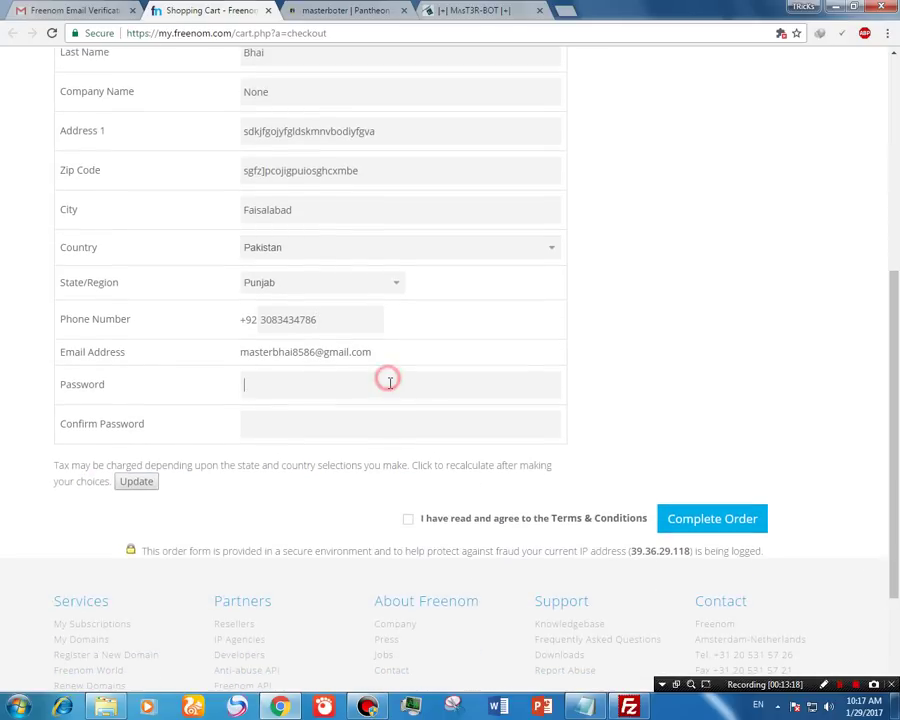
pyautogui.click(333, 421)
pyautogui.write('m')
pyautogui.click(408, 519)
pyautogui.click(737, 521)
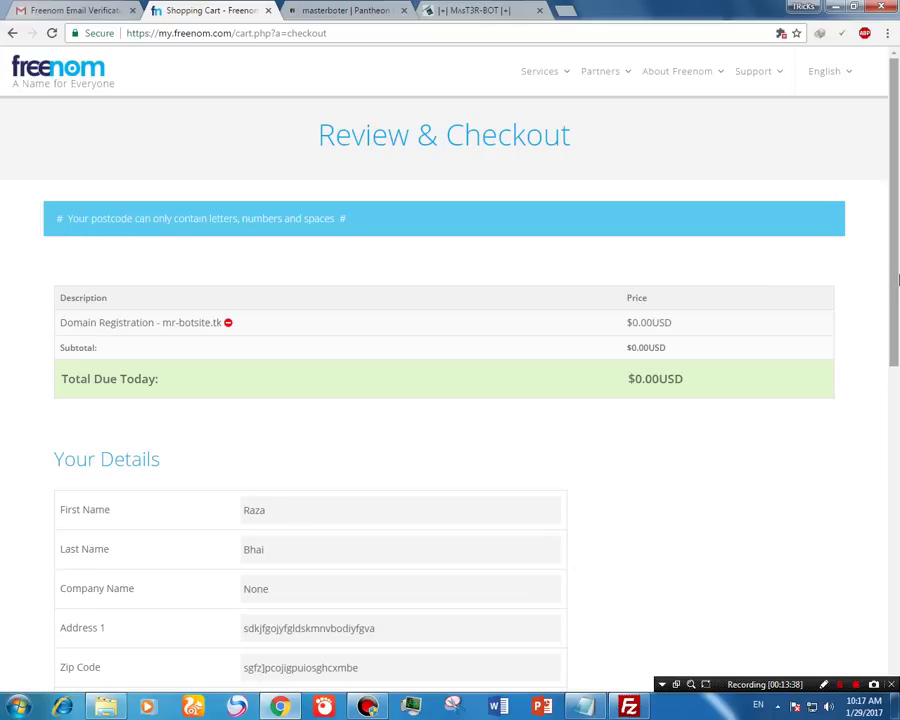
# Step: Replace the invalid zip code with a numeric one, re-accept the terms and resubmit the order
pyautogui.moveTo(896, 256); pyautogui.dragTo(897, 436)
pyautogui.scroll(1, 585, 385)
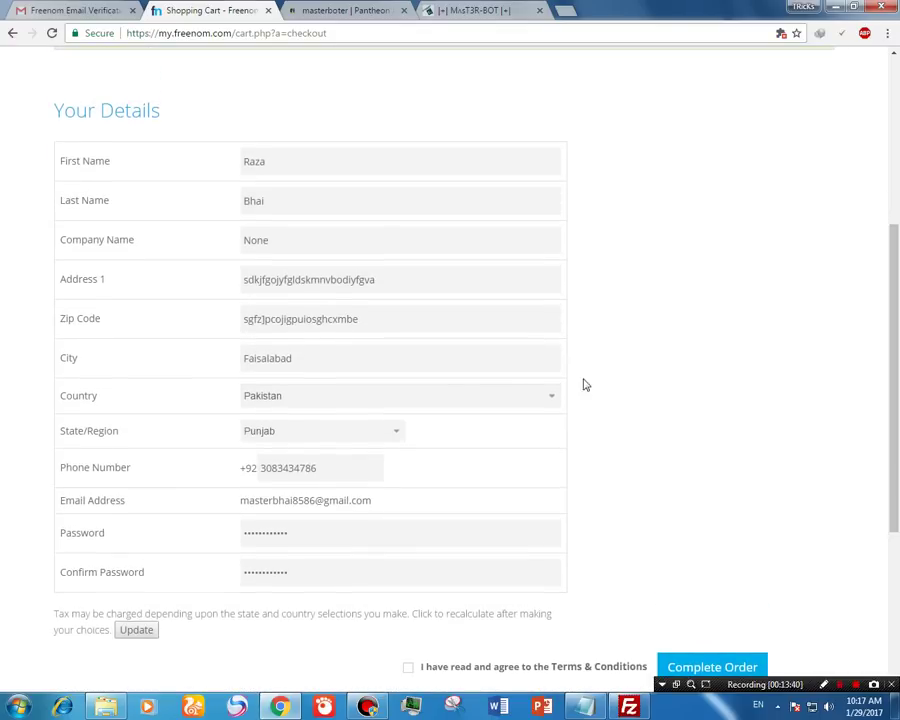
pyautogui.doubleClick(411, 318)
pyautogui.press('BackSpace')
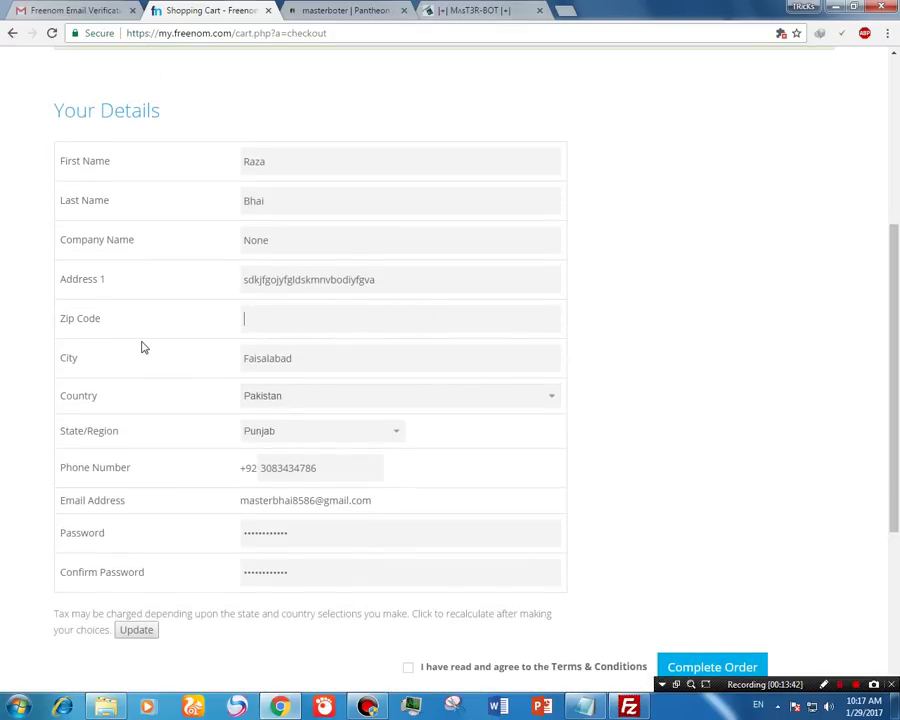
pyautogui.write('38000')
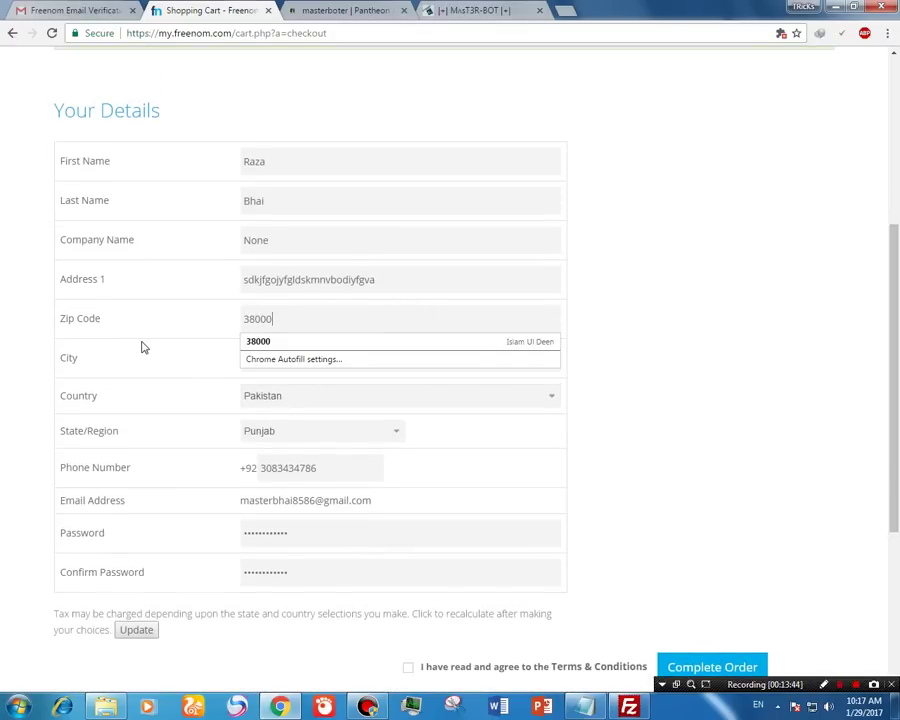
pyautogui.moveTo(892, 275); pyautogui.dragTo(892, 360)
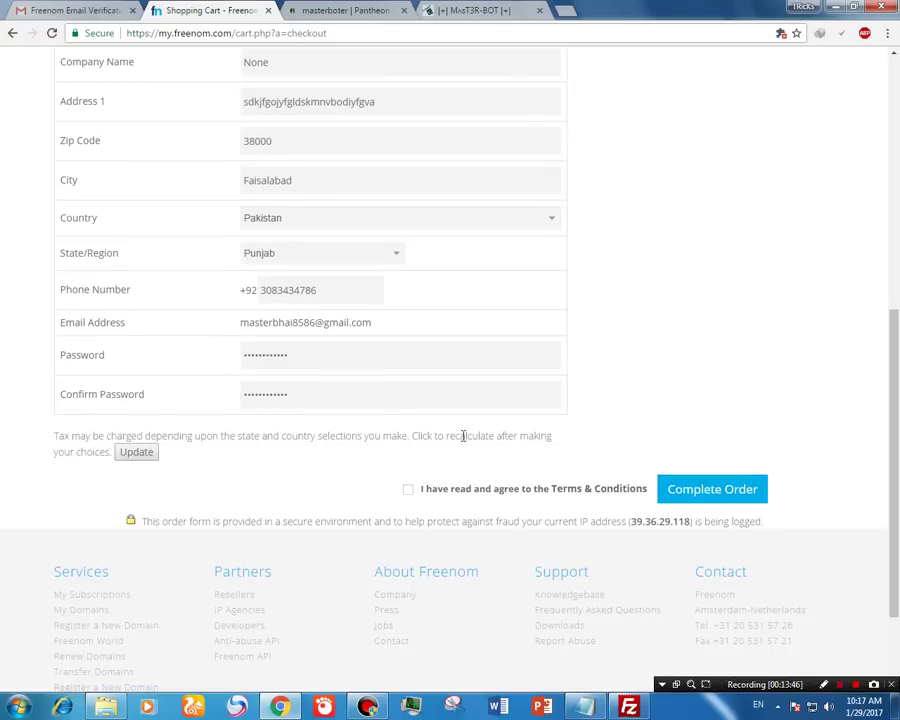
pyautogui.click(412, 492)
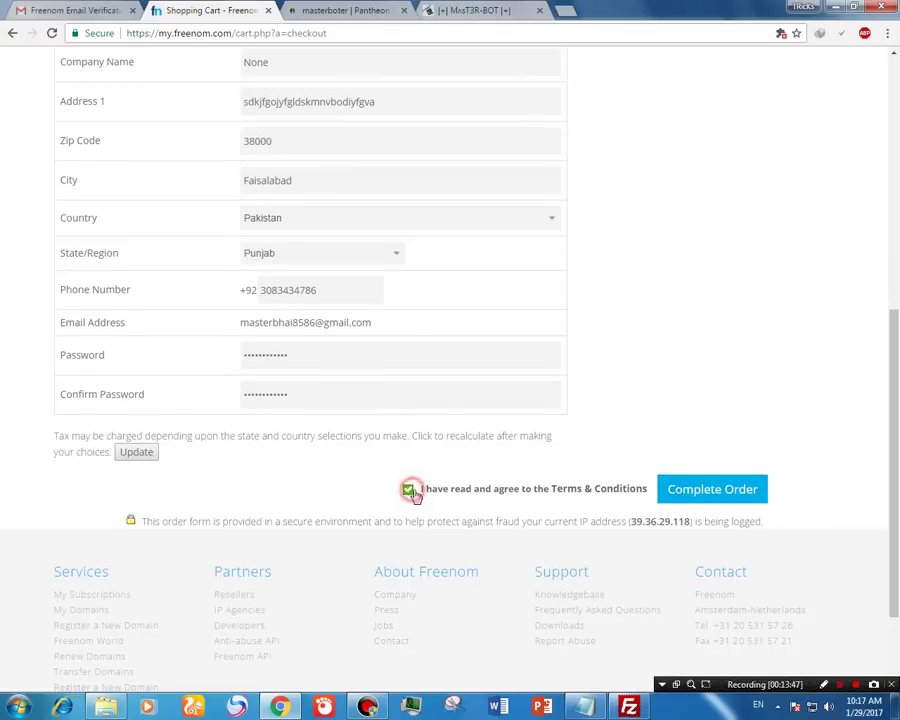
pyautogui.click(708, 487)
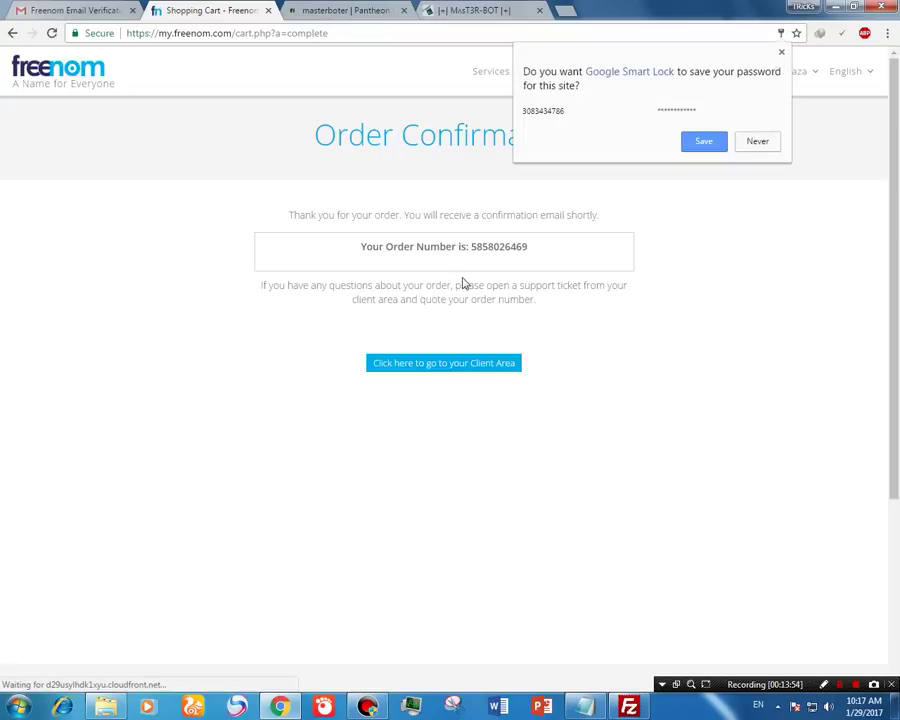
# Step: Go from the order confirmation to the Client Area, then Services > My Domains
pyautogui.moveTo(555, 261); pyautogui.dragTo(393, 247)
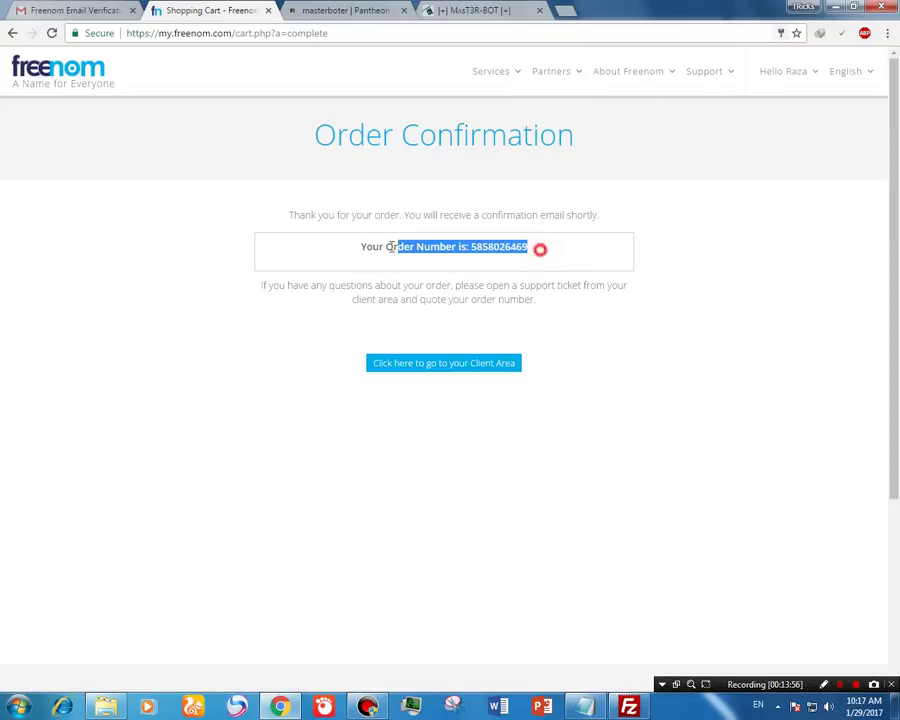
pyautogui.click(453, 365)
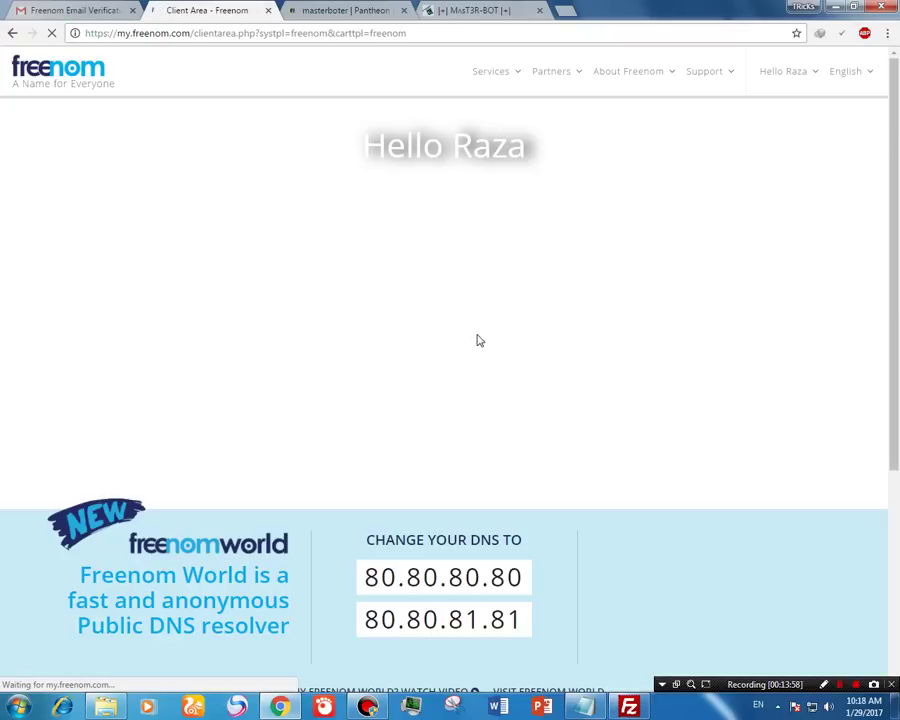
pyautogui.moveTo(578, 157); pyautogui.dragTo(410, 150)
pyautogui.click(651, 176)
pyautogui.moveTo(651, 176); pyautogui.dragTo(349, 171)
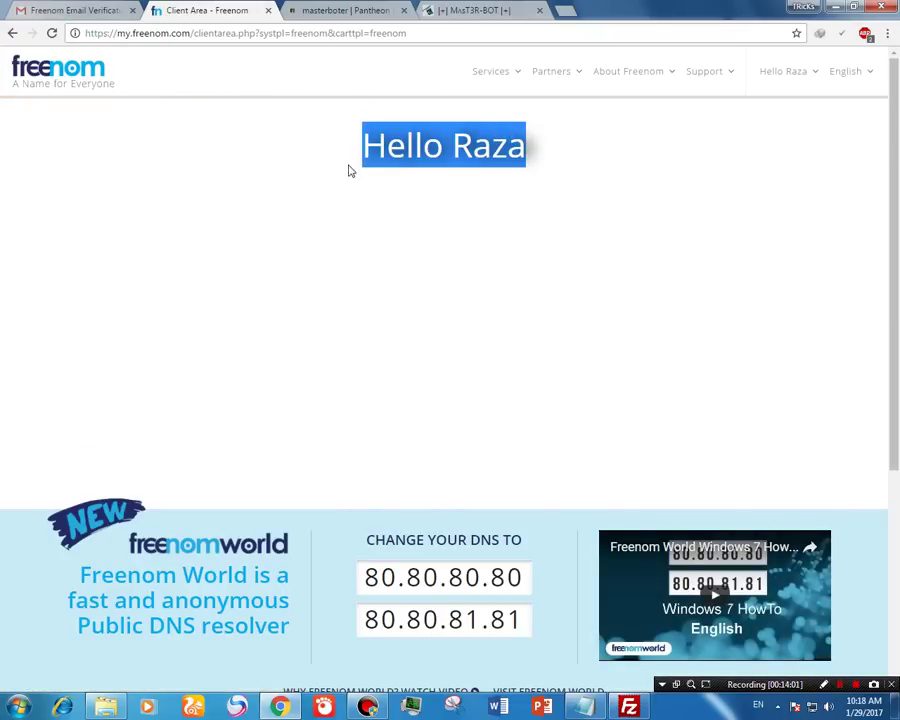
pyautogui.click(512, 79)
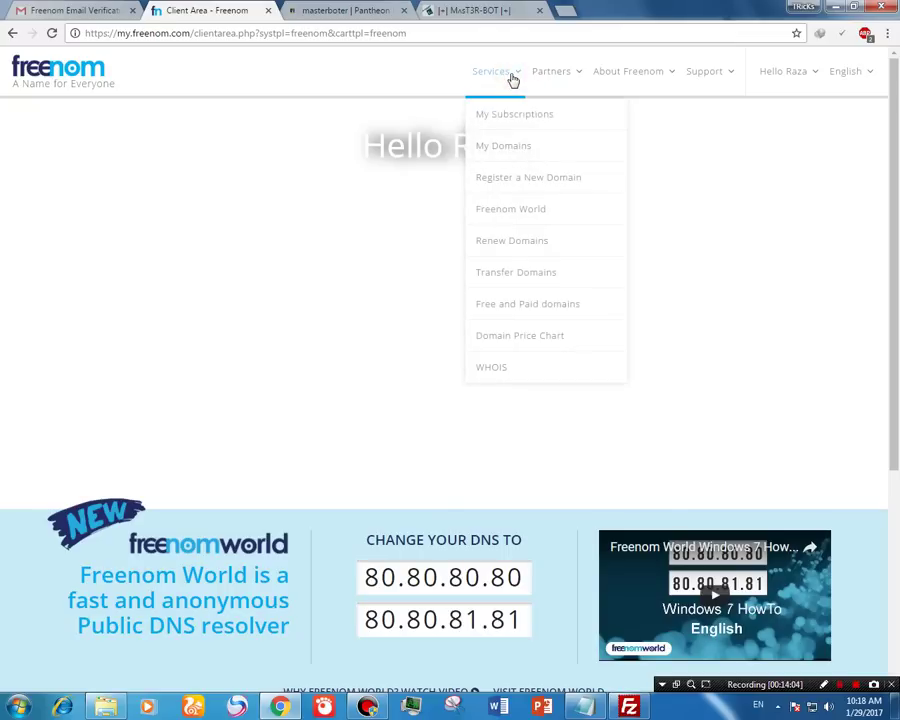
pyautogui.click(503, 150)
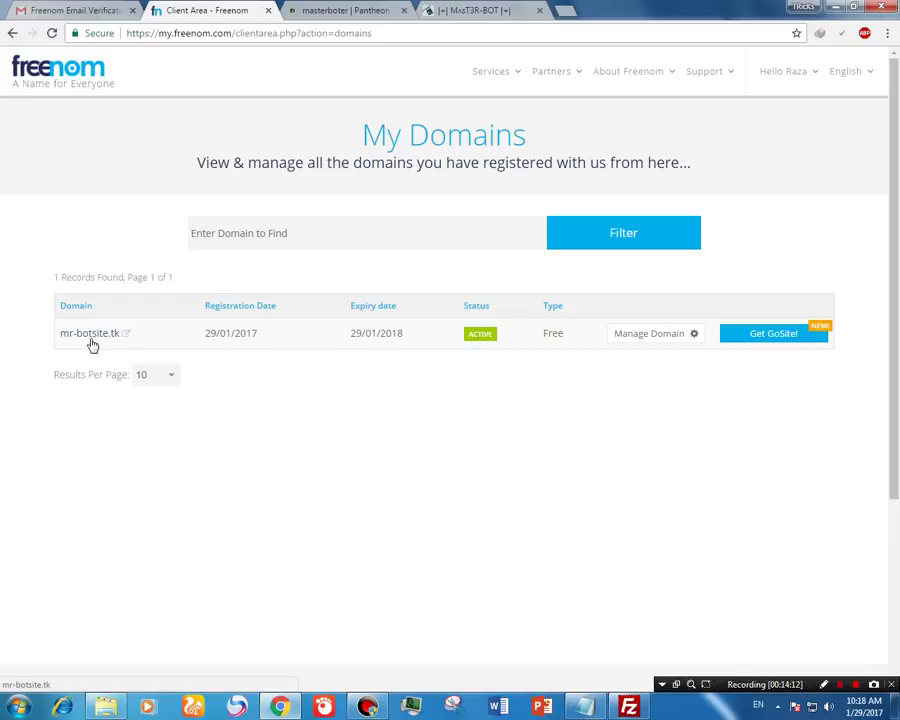
# Step: Open Manage Domain for mr-botsite.tk, view Management Tools, then return to Services > My Domains
pyautogui.click(670, 341)
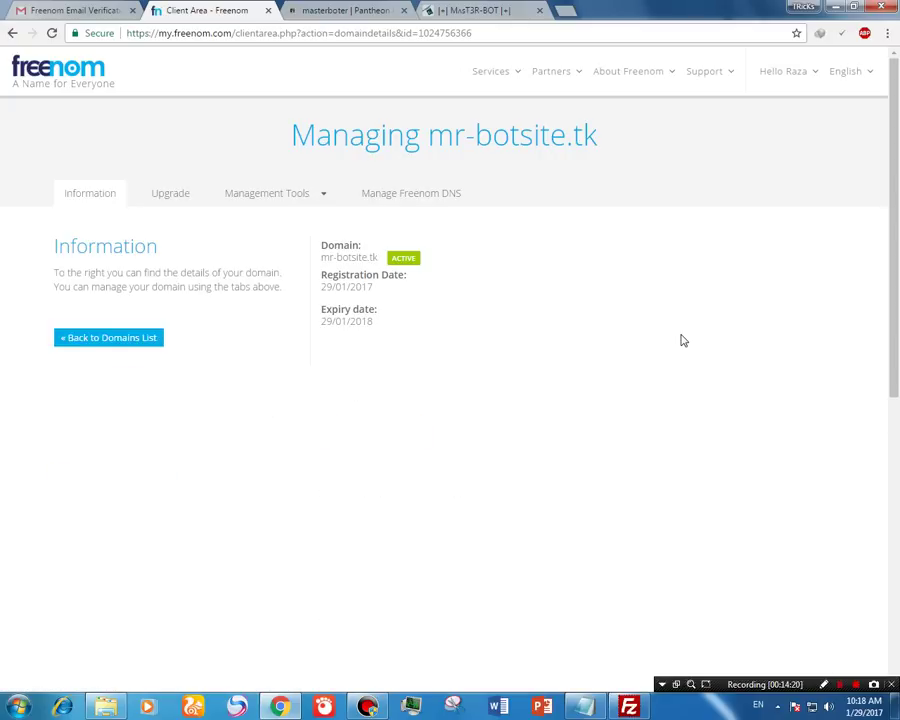
pyautogui.click(322, 195)
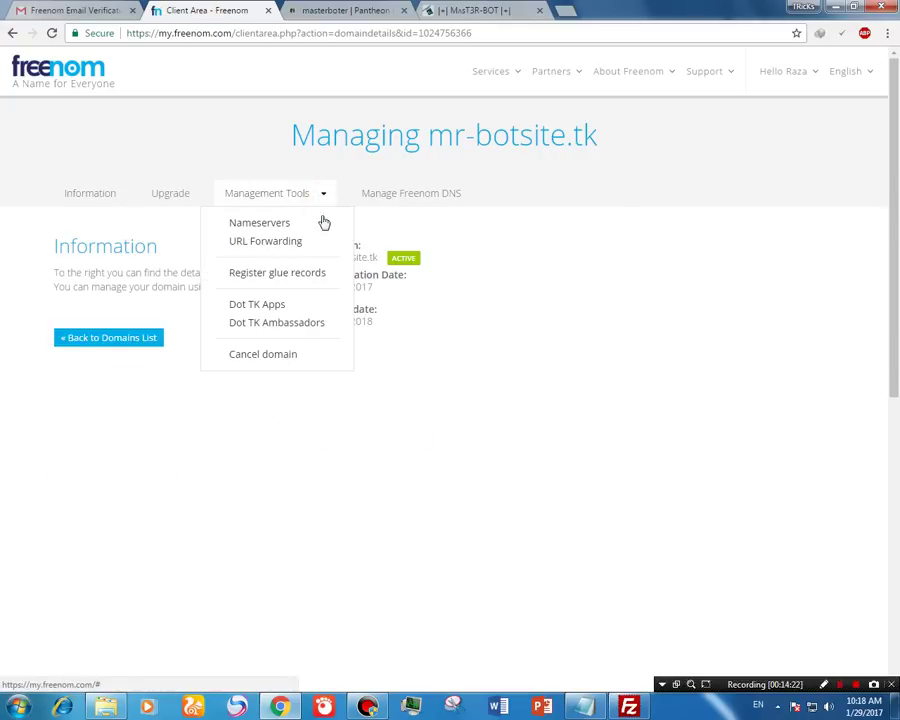
pyautogui.click(546, 268)
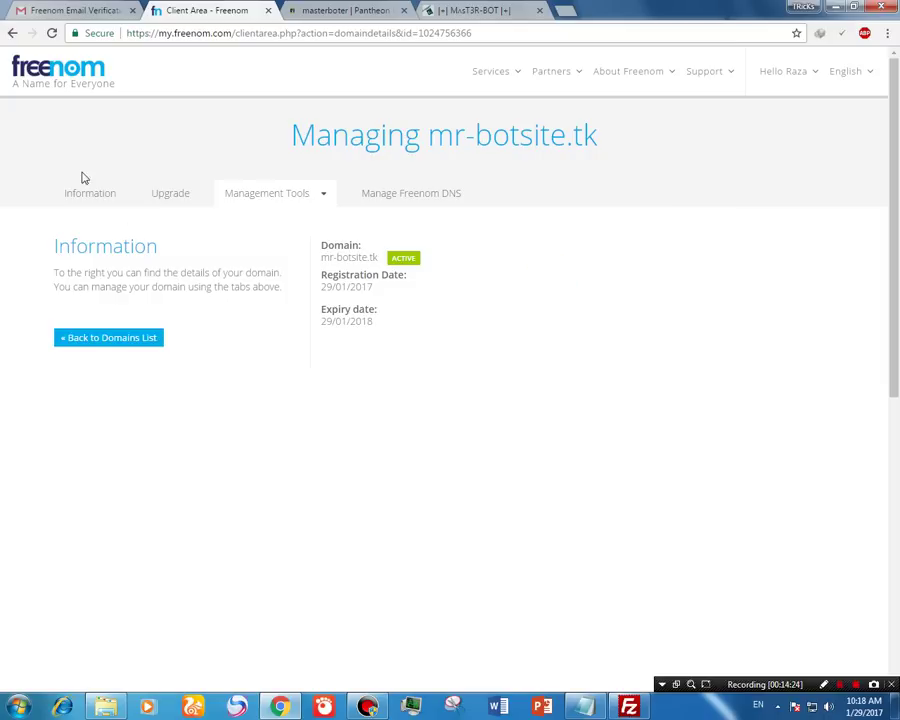
pyautogui.click(510, 68)
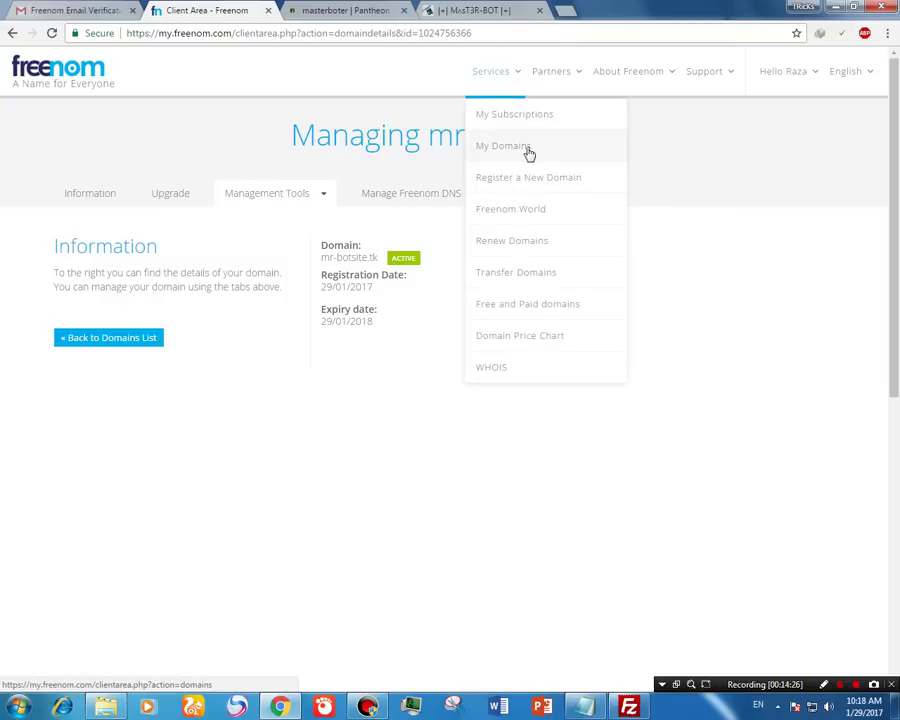
pyautogui.click(530, 155)
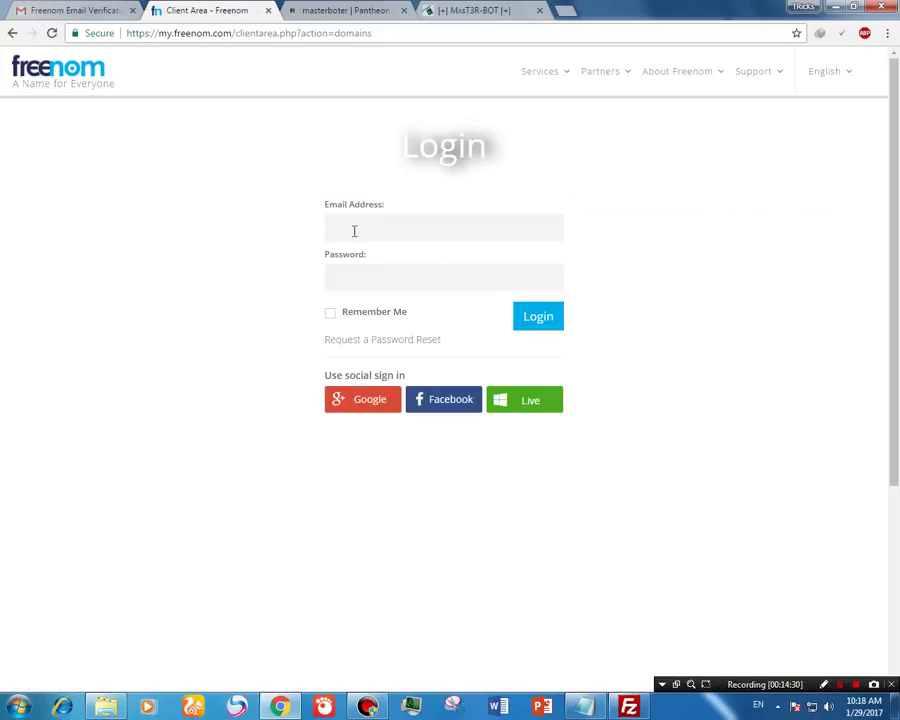
# Step: Log back in to Freenom with the saved e-mail address and account password
pyautogui.hotkey('ctrl', 'v')
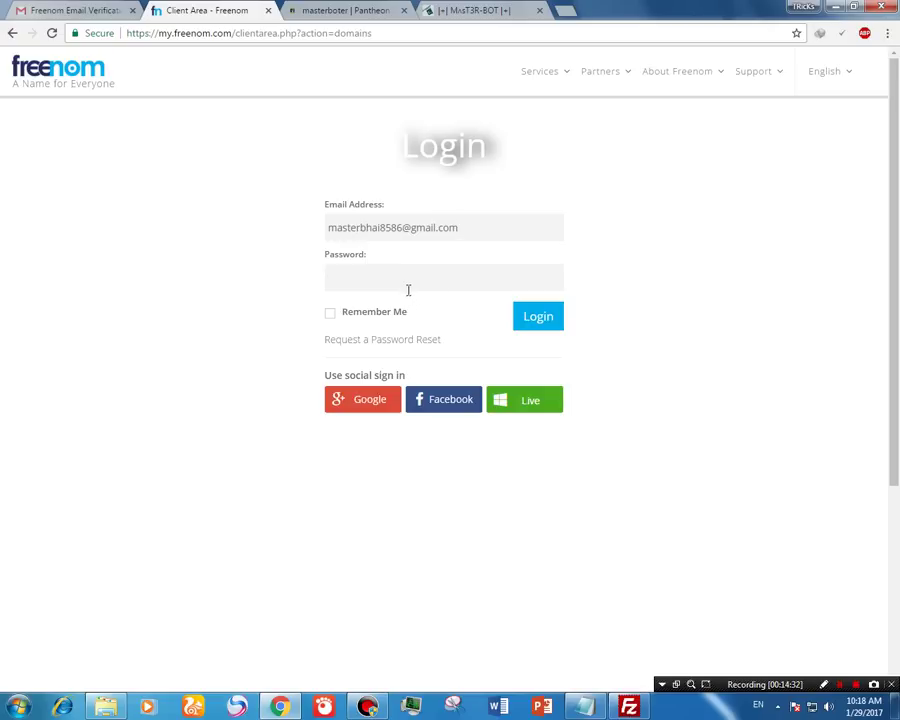
pyautogui.click(411, 281)
pyautogui.press('Return')
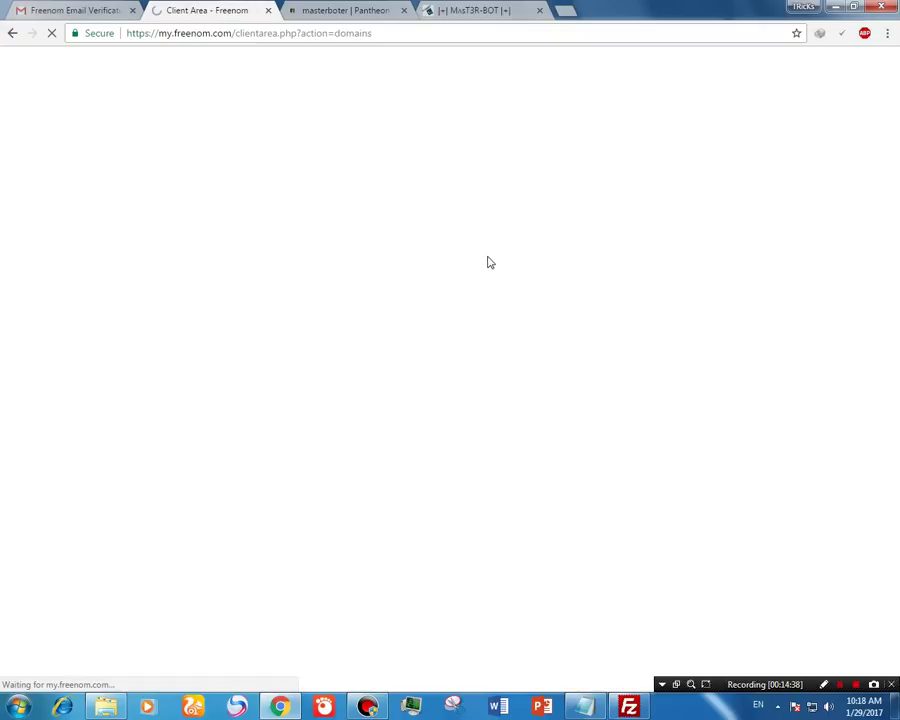
# Step: Open URL Forwarding under Management Tools for mr-botsite.tk, then switch to the Pantheon dashboard
pyautogui.click(672, 342)
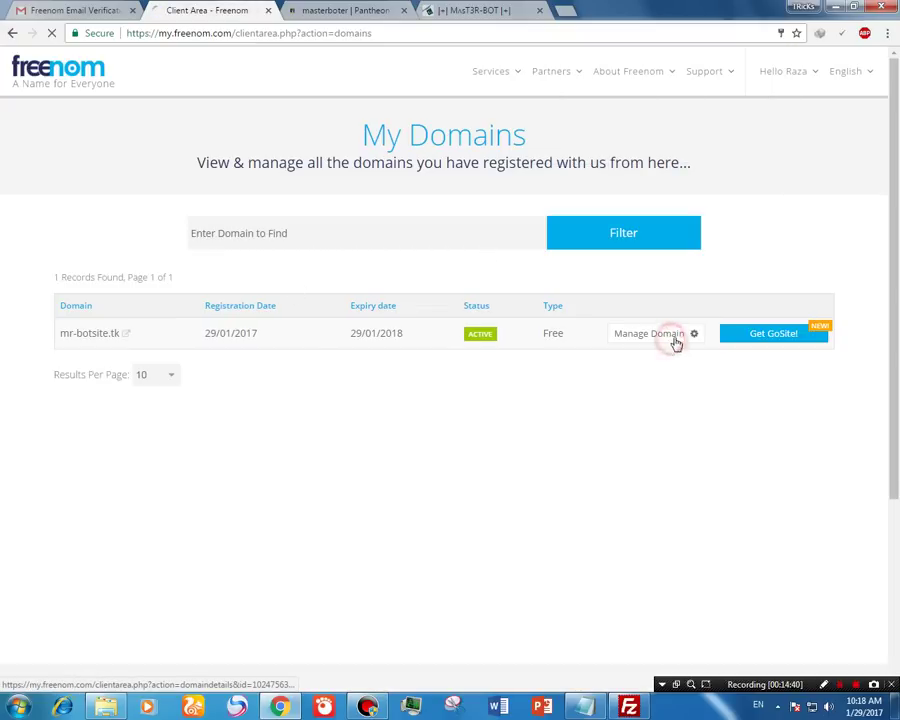
pyautogui.click(651, 337)
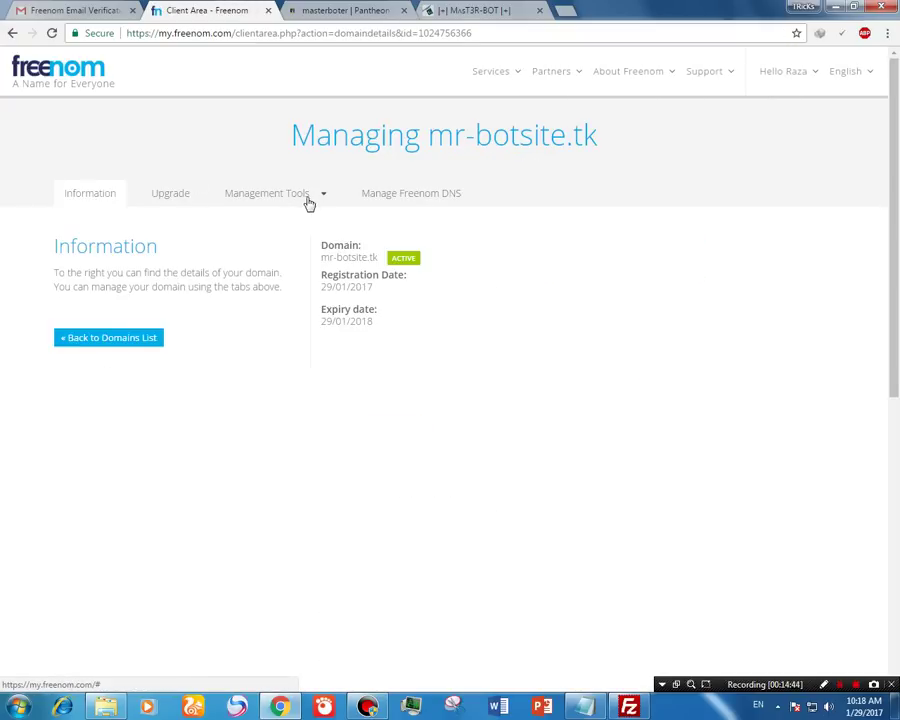
pyautogui.click(316, 198)
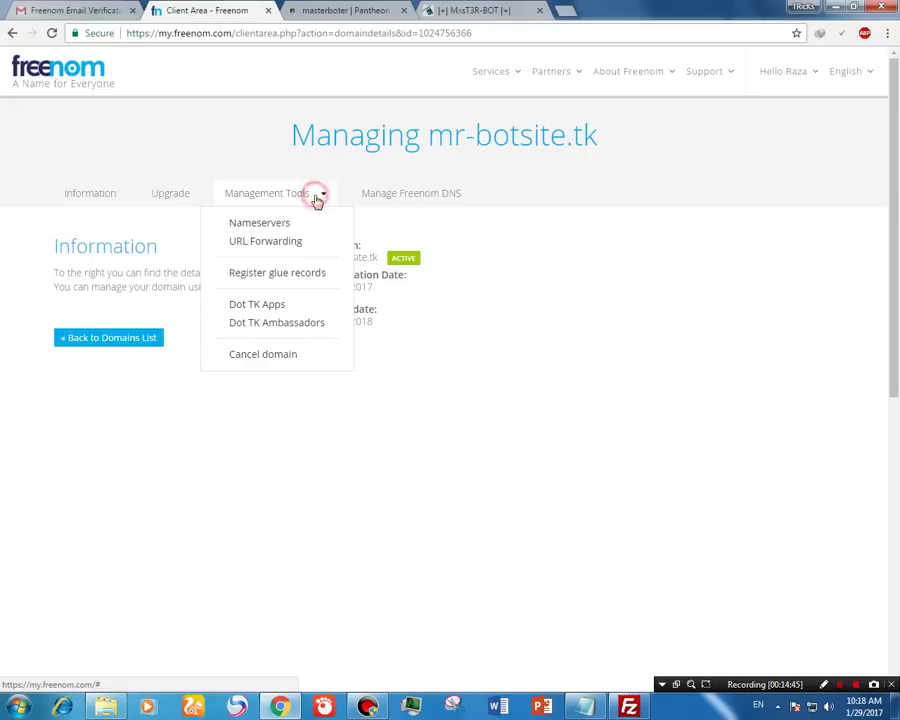
pyautogui.click(286, 247)
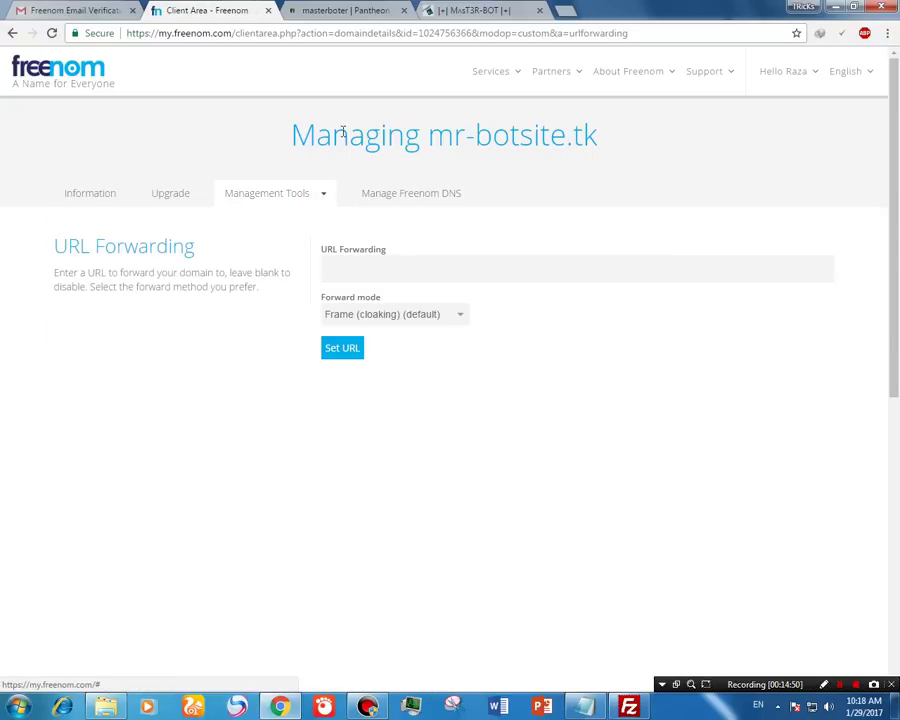
pyautogui.click(372, 11)
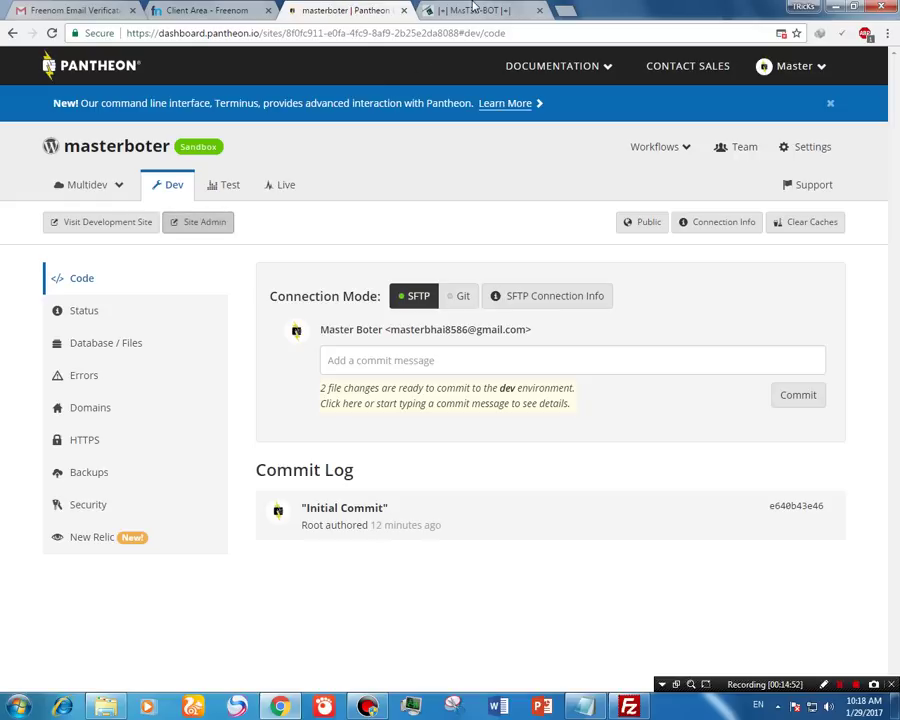
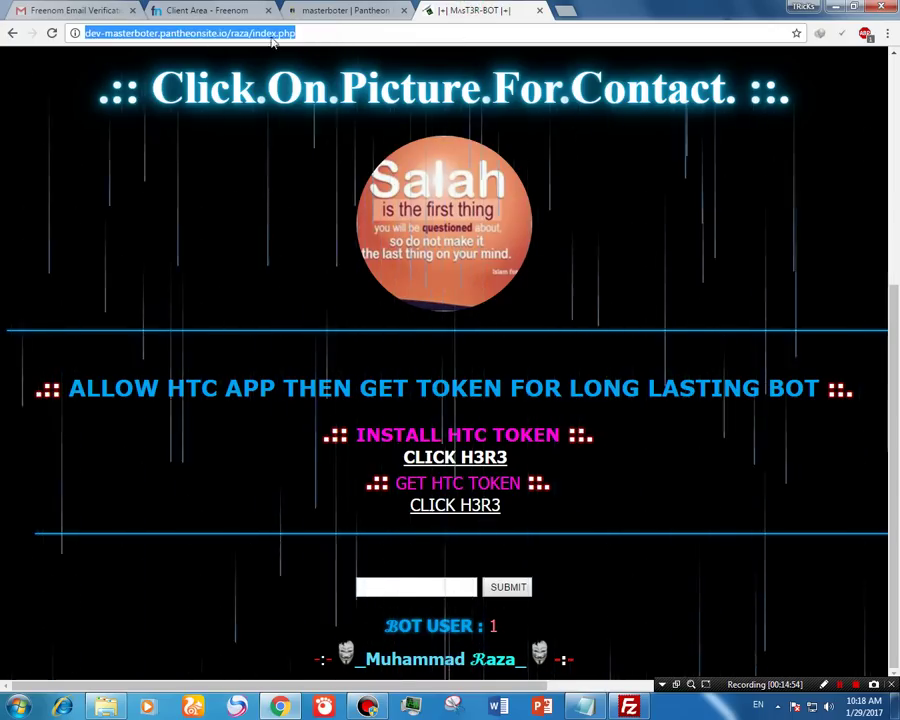
pyautogui.click(308, 32)
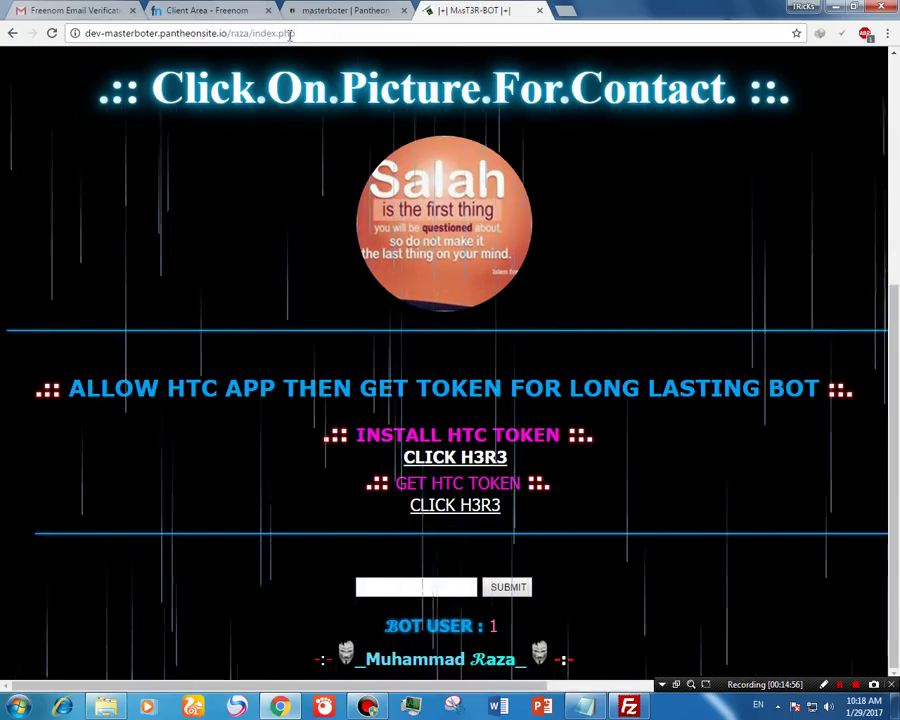
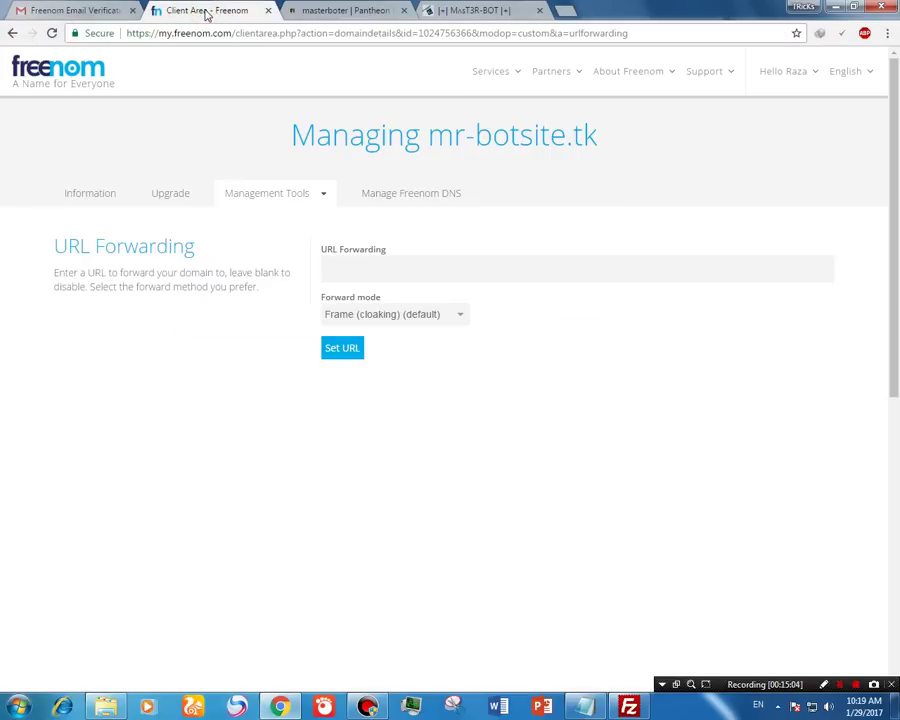
pyautogui.click(400, 267)
pyautogui.write('http://dev-masterboter.pantheonsite.io/raza/index.php')
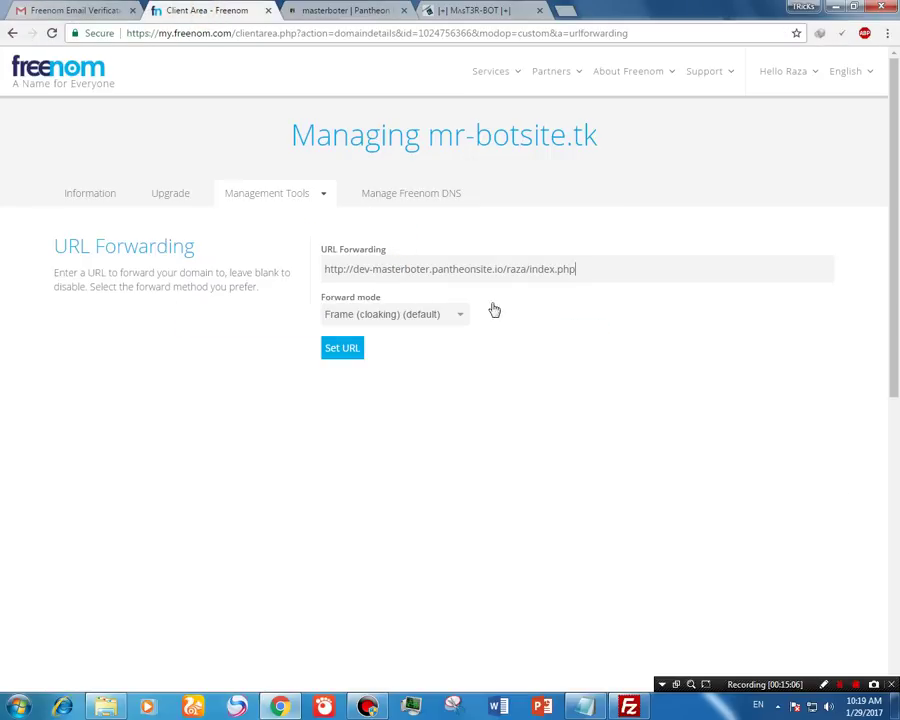
pyautogui.moveTo(576, 270); pyautogui.dragTo(531, 274)
pyautogui.click(584, 271)
pyautogui.click(353, 351)
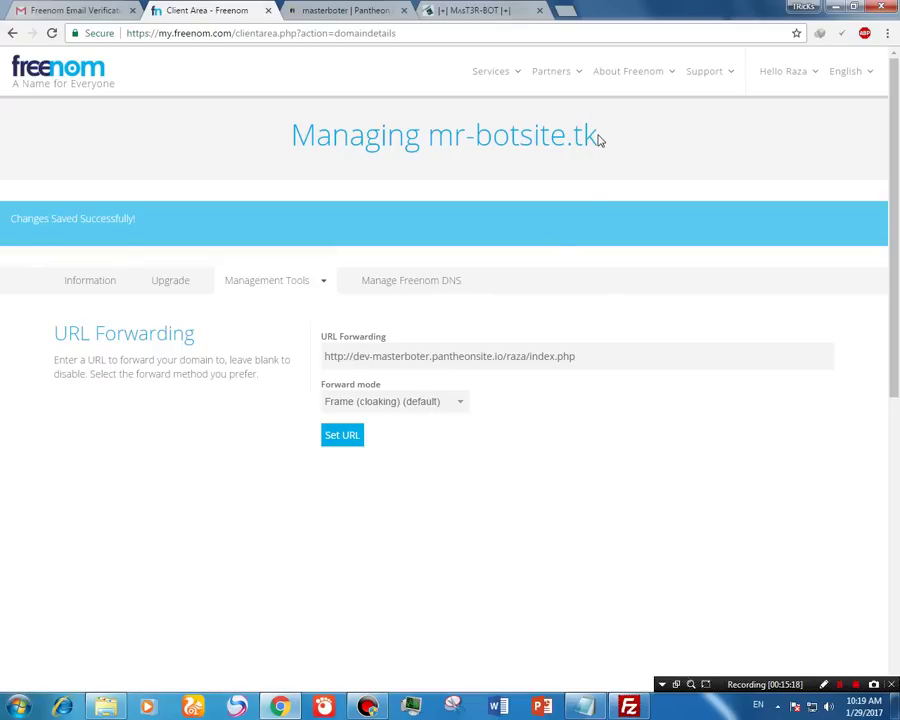
pyautogui.moveTo(597, 137); pyautogui.dragTo(430, 140)
pyautogui.hotkey('ctrl', 'c')
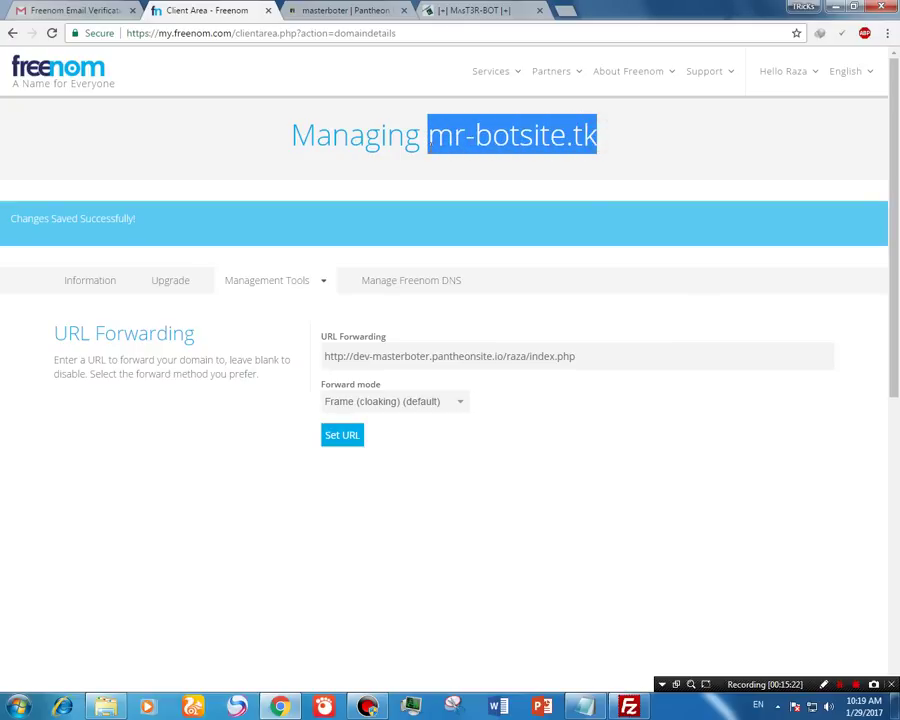
# Step: Load the pasted mr-botsite.tk address in a new Chrome tab, then reload it twice
pyautogui.click(575, 12)
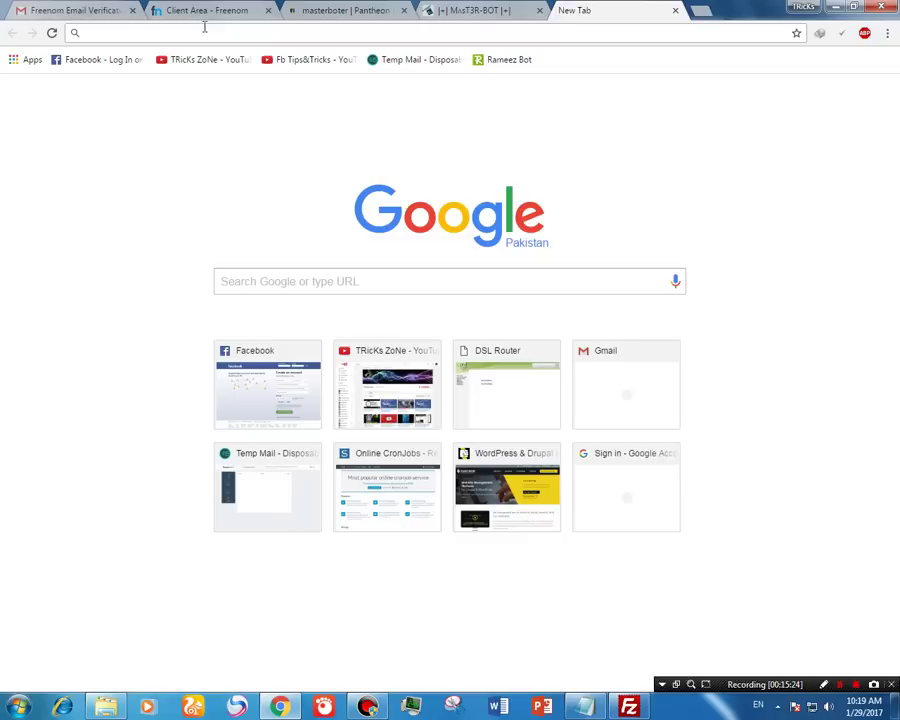
pyautogui.hotkey('ctrl', 'v')
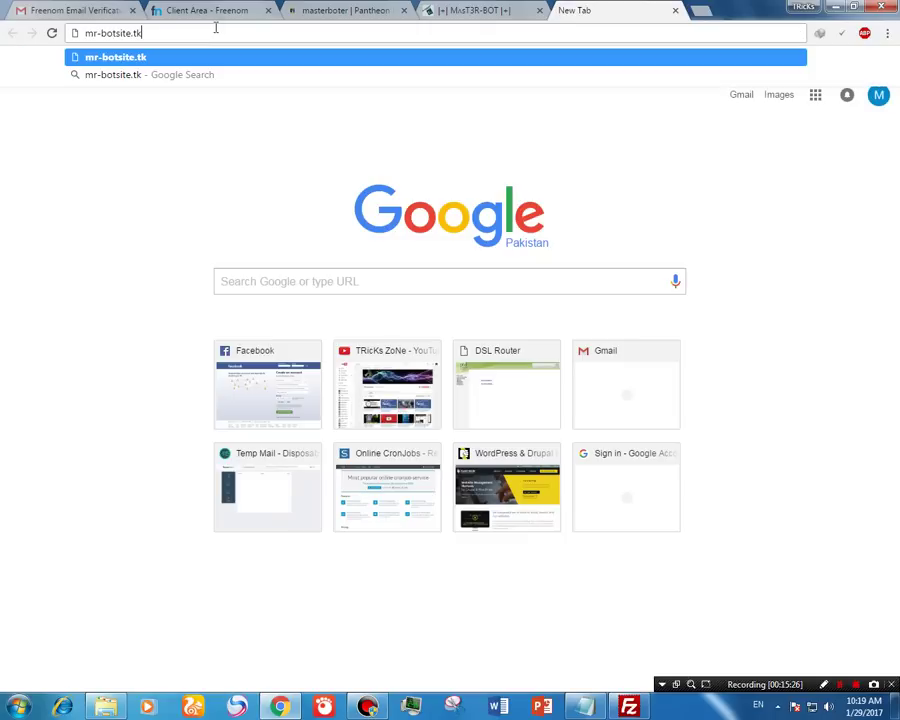
pyautogui.press('Return')
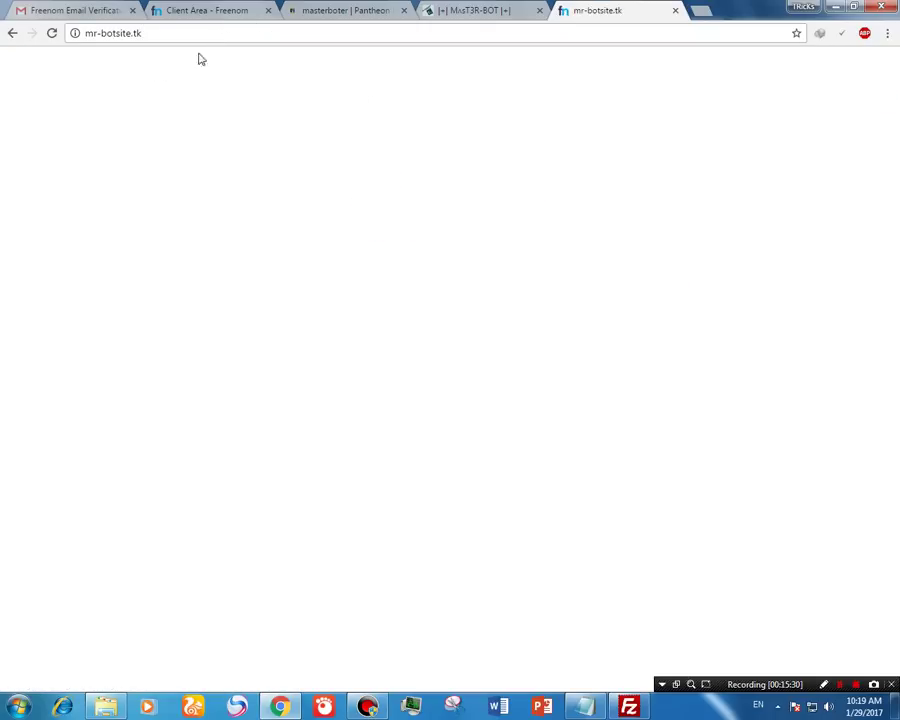
pyautogui.click(53, 34)
pyautogui.click(51, 34)
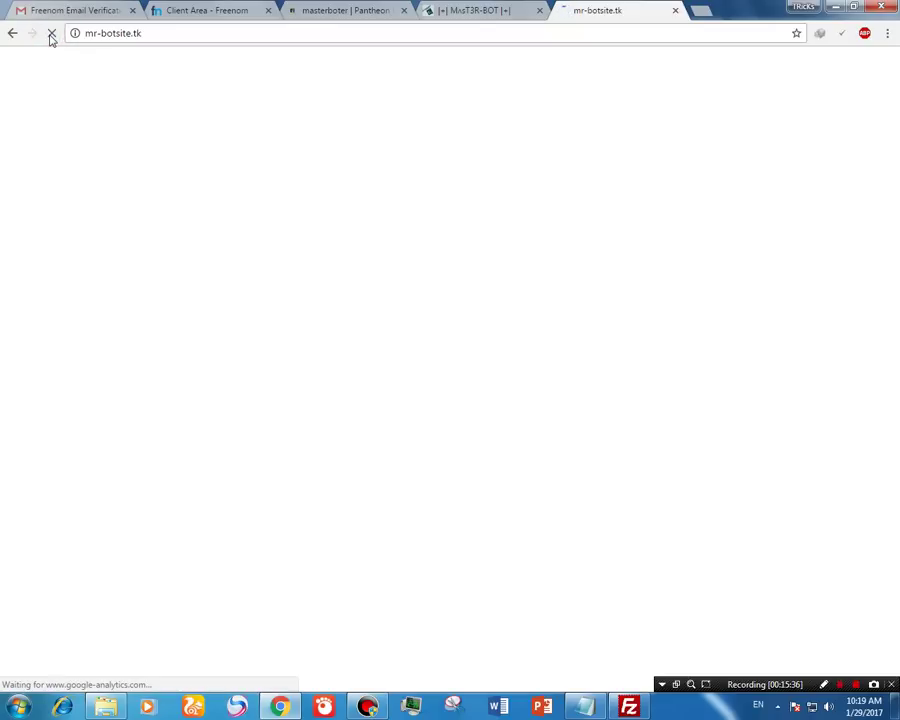
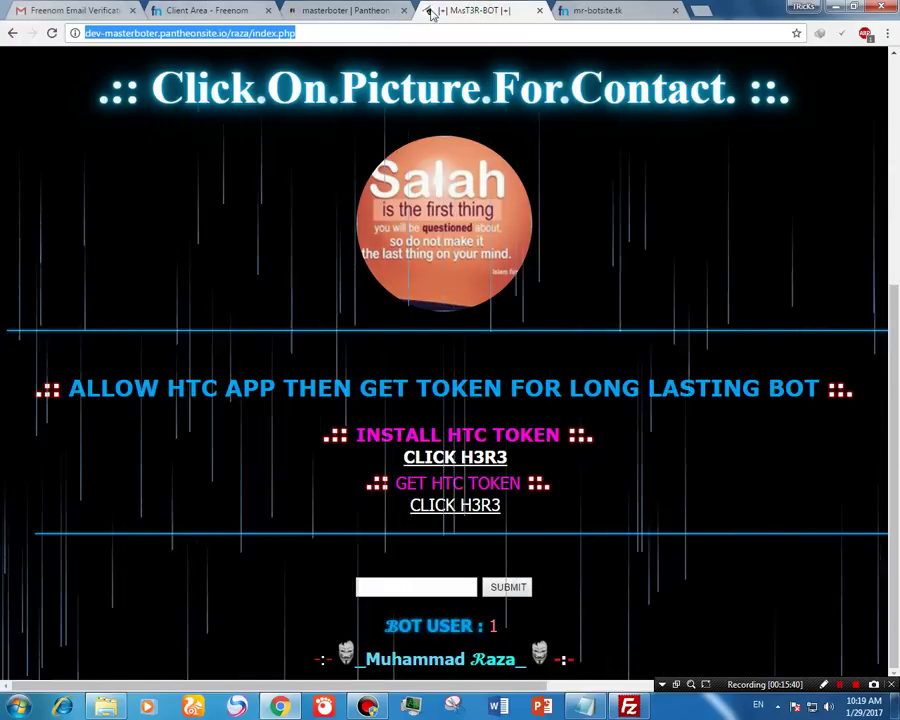
# Step: Open the TRicks ZoNe YouTube channel from the bookmarks bar in a new tab
pyautogui.click(701, 10)
pyautogui.click(222, 59)
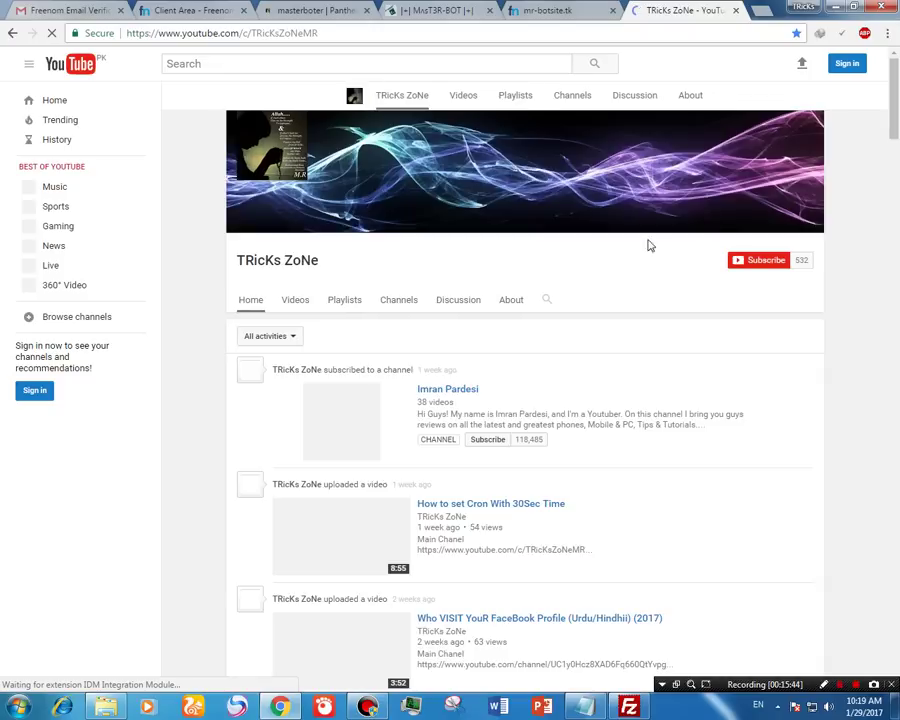
# Step: Show the TRicks ZoNe channel's Videos grid and scroll down through its older uploads
pyautogui.click(294, 306)
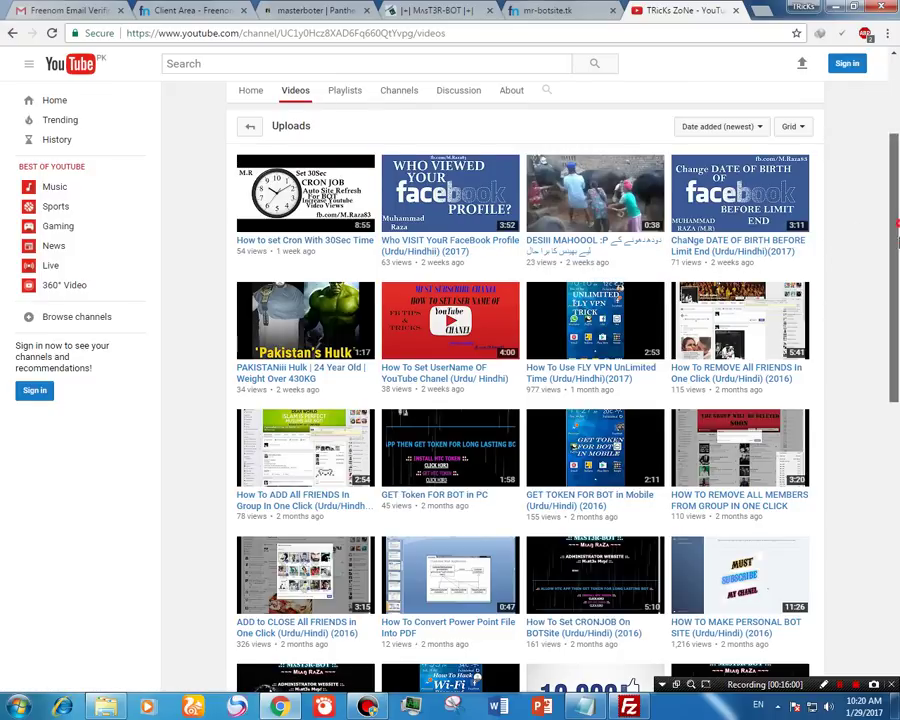
pyautogui.scroll(-1, 896, 232)
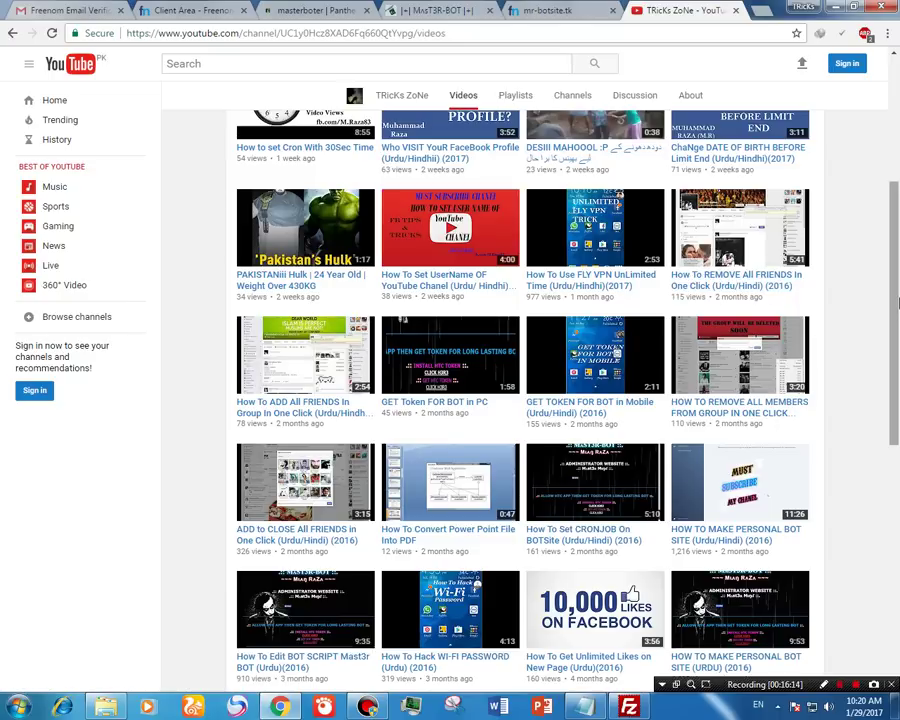
pyautogui.moveTo(897, 290); pyautogui.dragTo(898, 165)
# Step: Reload the mr-botsite.tk tab, glance at the MasT3R-BOT tab, then select the mr-botsite.tk address
pyautogui.click(572, 10)
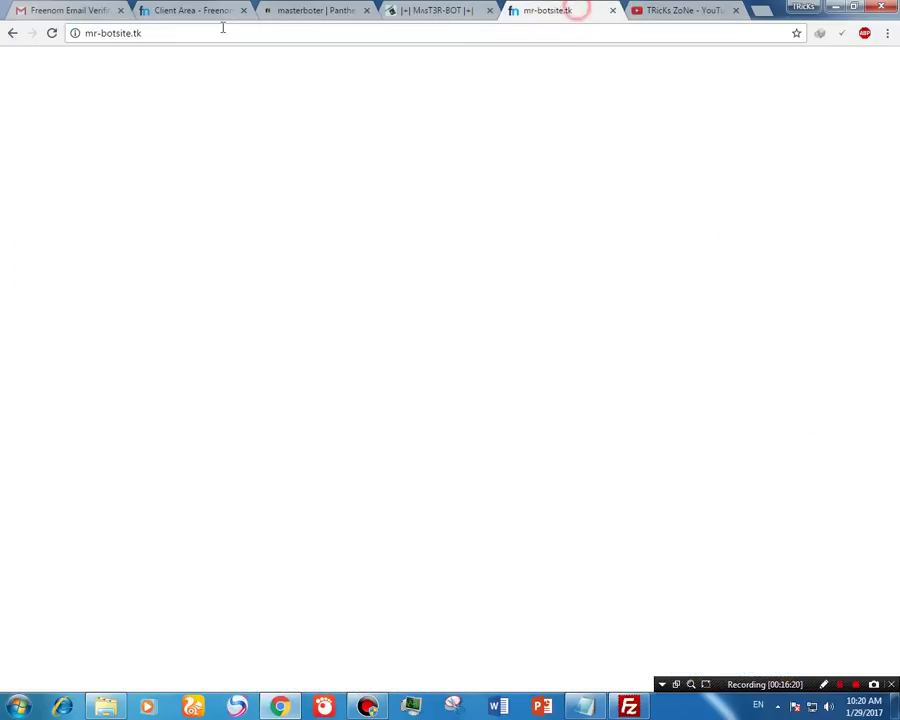
pyautogui.click(50, 33)
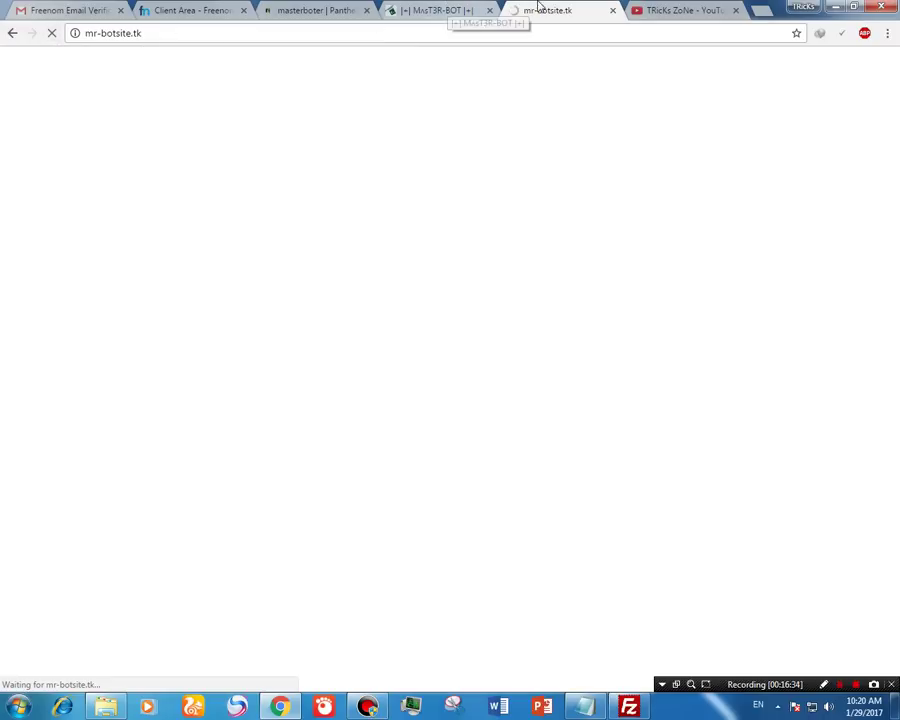
pyautogui.click(430, 8)
pyautogui.hotkey('ctrl', 'Tab')
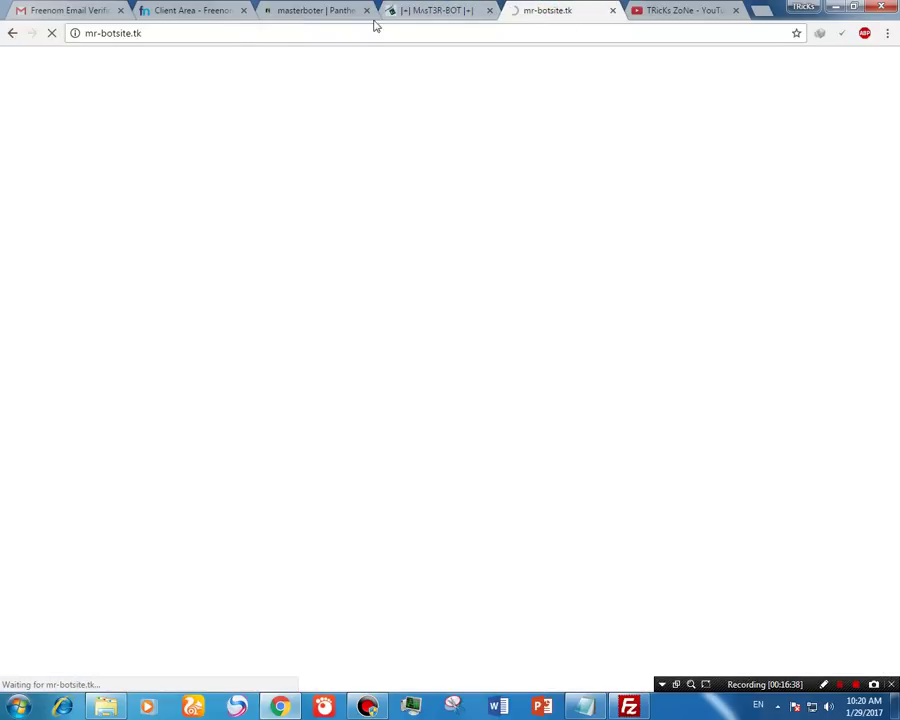
pyautogui.click(251, 32)
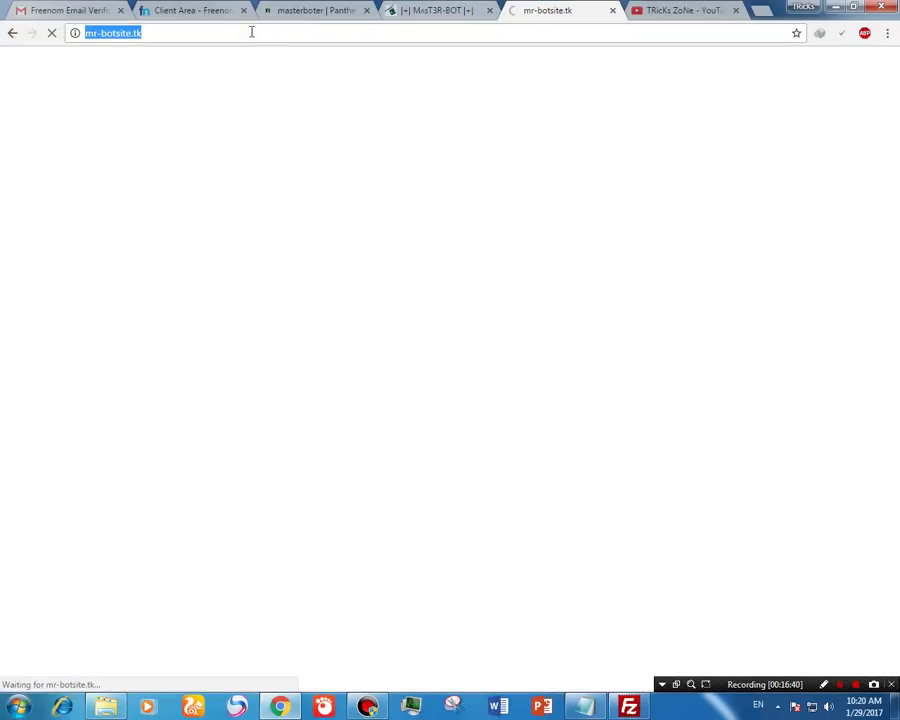